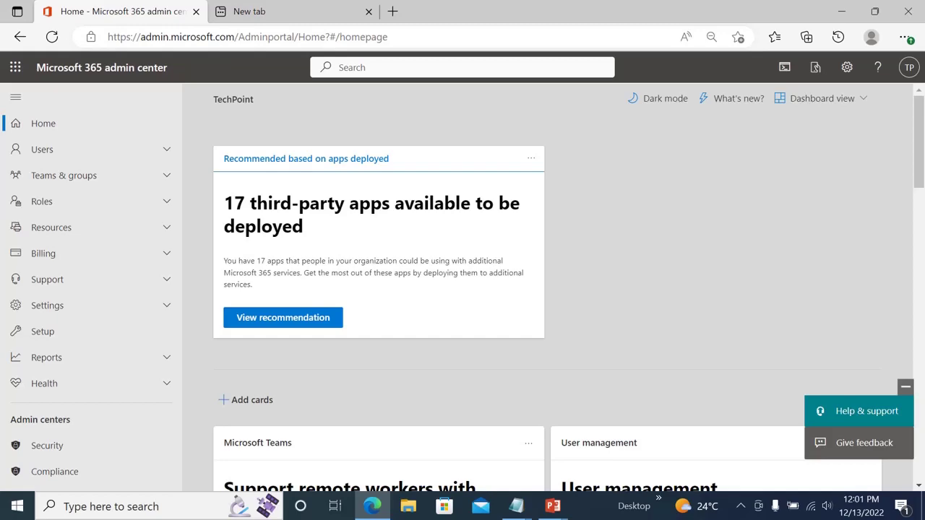
{"action": "left_click", "coordinate": [305, 9]}
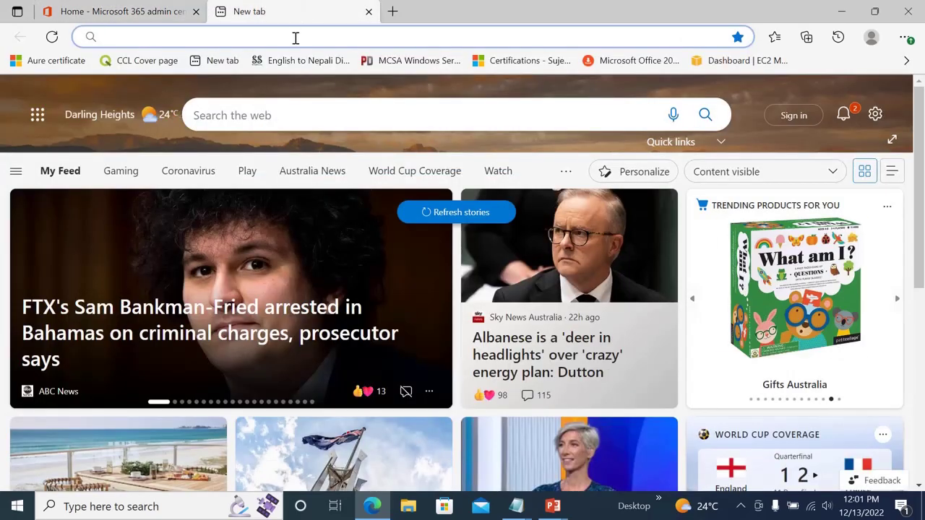
{"action": "left_click", "coordinate": [295, 38]}
{"action": "type", "text": "www."}
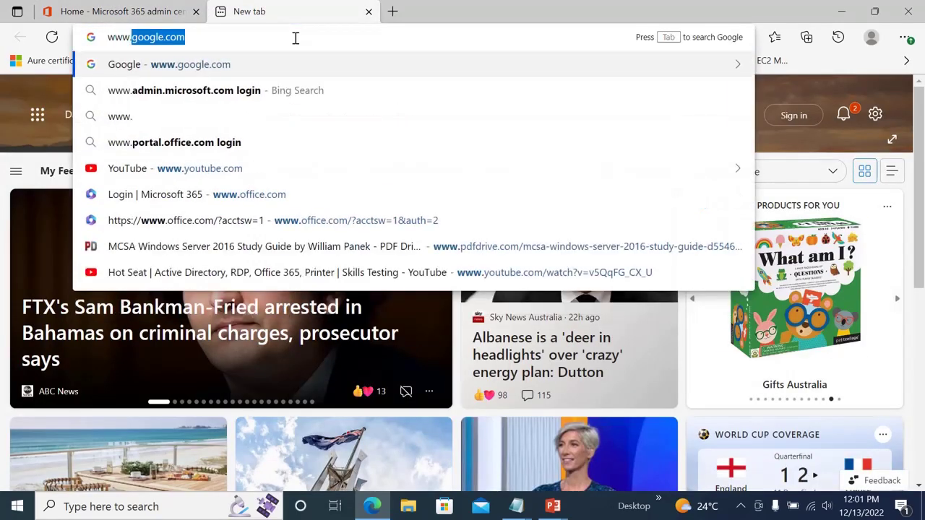
{"action": "type", "text": "office"}
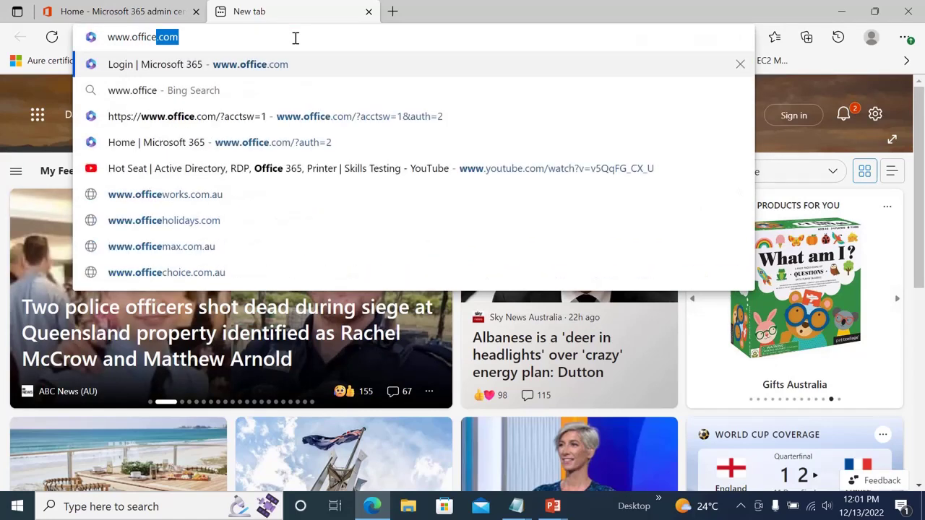
{"action": "key", "text": "Return"}
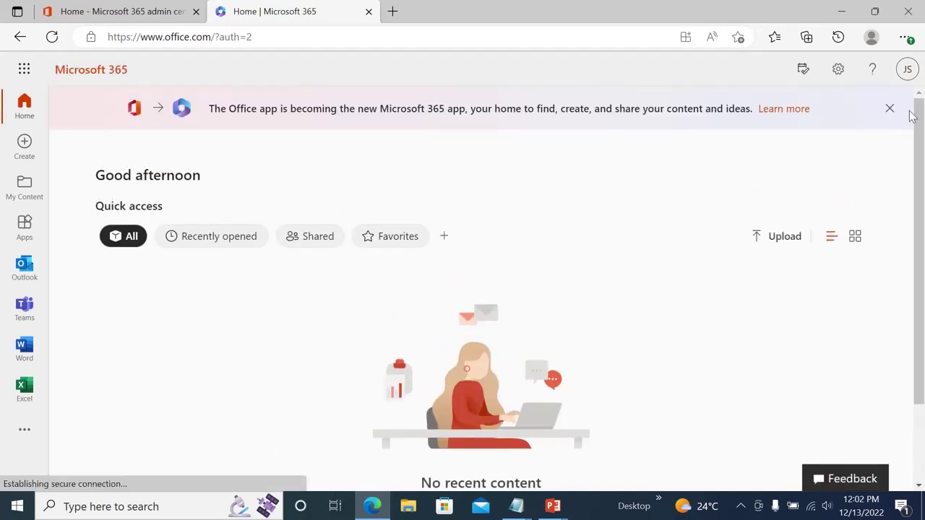
Step: Close the Microsoft 365 app announcement banner and check the signed-in account from the avatar
{"action": "left_click", "coordinate": [893, 110]}
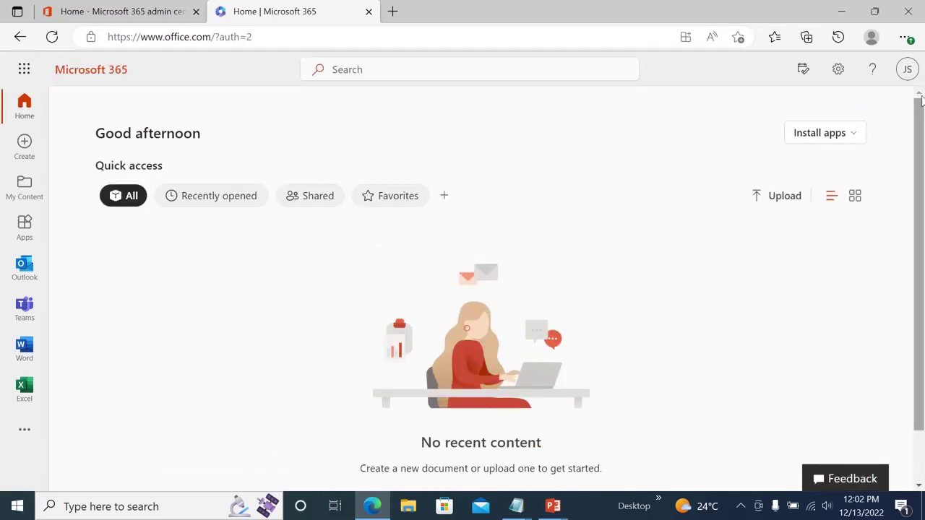
{"action": "left_click", "coordinate": [908, 70]}
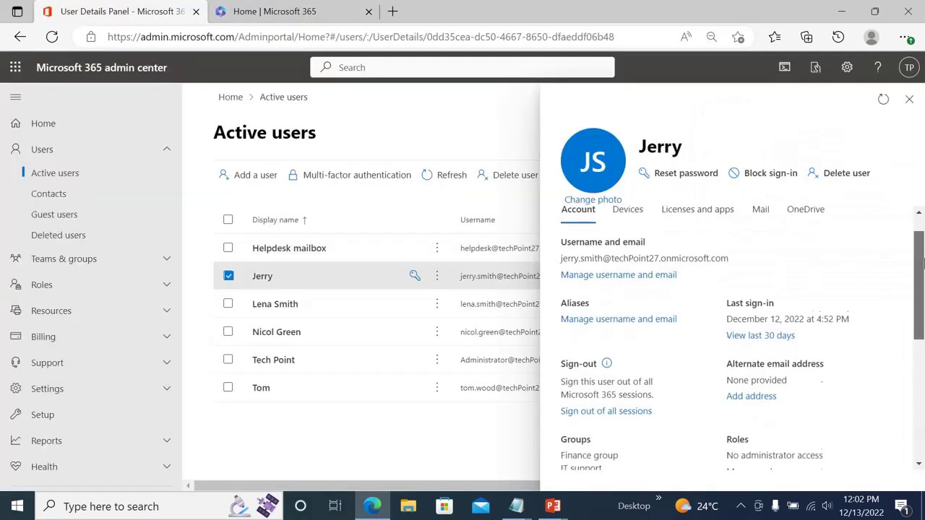
{"action": "scroll", "coordinate": [920, 264], "scroll_direction": "down", "scroll_amount": 1}
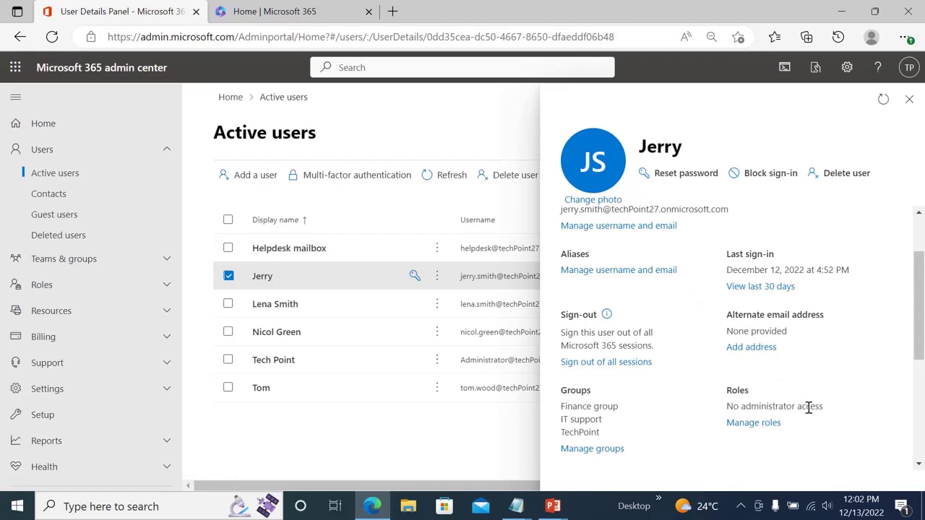
Step: Scroll back to the user's Account details, then return to the Home | Microsoft 365 tab
{"action": "left_click_drag", "start_coordinate": [919, 340], "coordinate": [919, 304]}
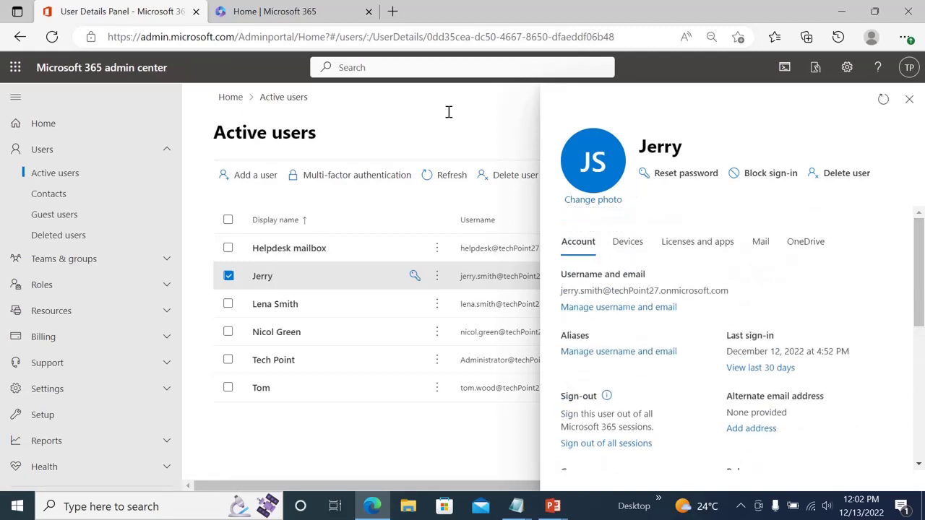
{"action": "left_click", "coordinate": [320, 11]}
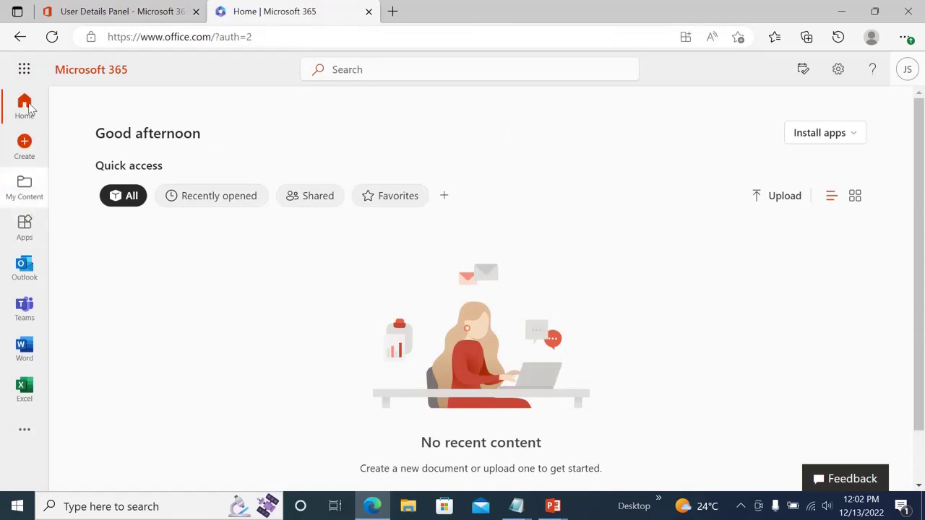
Step: Launch OneDrive from the app launcher's Apps list
{"action": "left_click", "coordinate": [25, 75]}
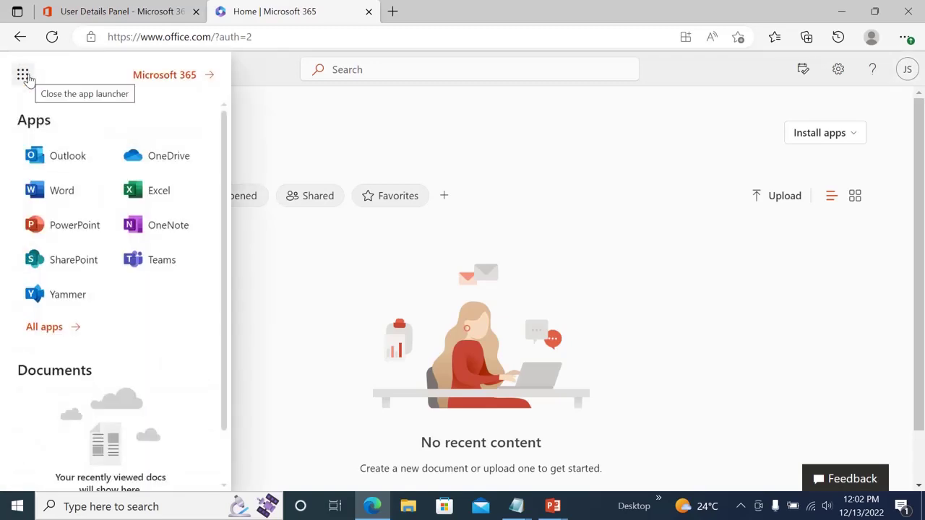
{"action": "left_click", "coordinate": [168, 156]}
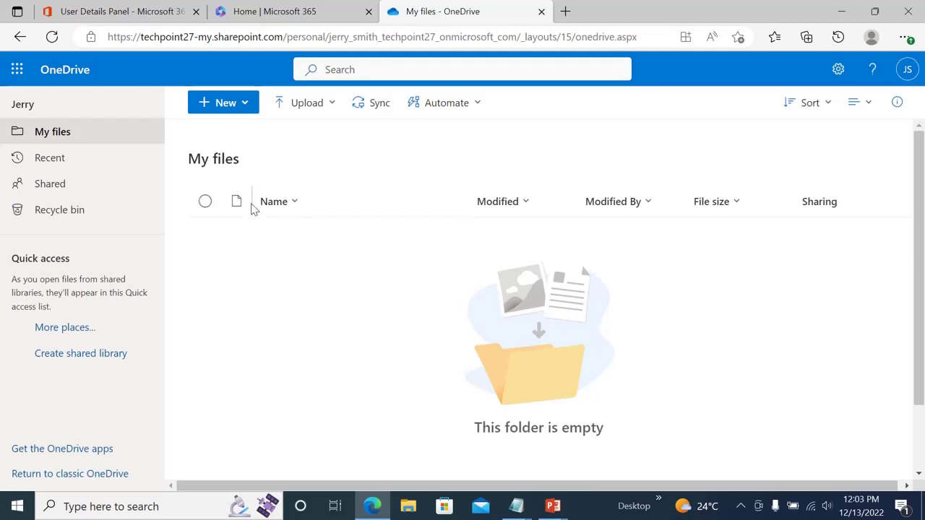
Step: Create a new Word document from OneDrive's New menu and paste the Lorem ipsum paragraph
{"action": "left_click", "coordinate": [243, 114]}
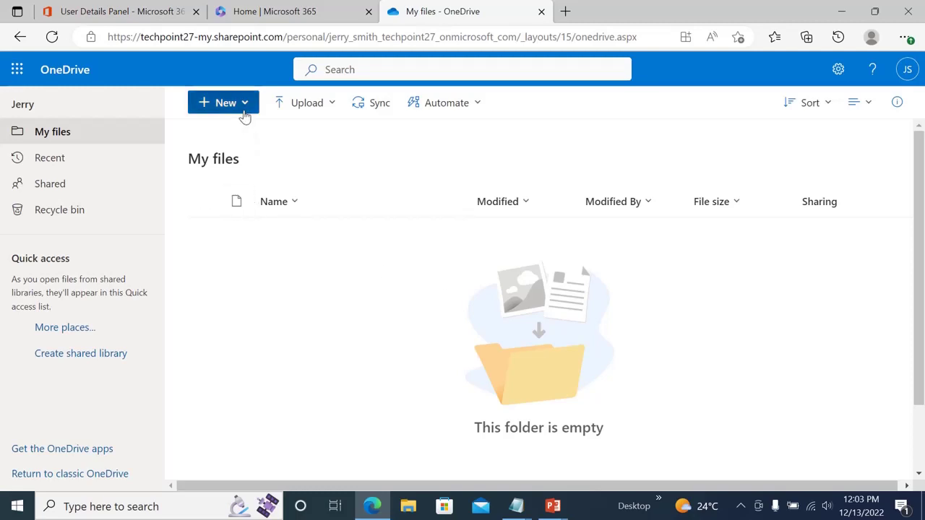
{"action": "left_click", "coordinate": [247, 165]}
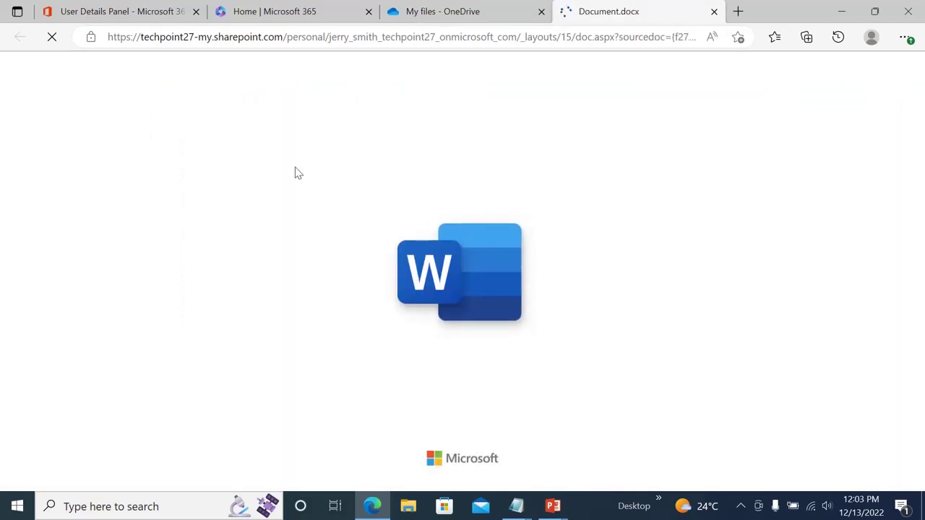
{"action": "type", "text": "Lorem ipsum dolor sit amet, consectetuer adipiscing elit. Aenean commodo ligula eget dolor. Aenean massa. Cum sociis natoque penatibus et magnis dis parturient montes, nascetur ridiculus mus. Donec quam felis, ultricies nec, pellentesque eu, pretium quis, sem. Nulla consequat massa quis enim. Donec pede justo, fringilla vel, aliquet nec, vulputate eget, arcu. In enim justo, rhoncus ut, imperdiet a, venenatis vitae, justo. Nullam dictum felis eu pede mollis pretium. Integer tincidunt. Cras dapibus. Vivamus elementum semper nisi. Aenean vulputate eleifend tellus. Aenean leo ligula, porttitor eu, consequat vitae, eleifend ac, enim. Aliquam lorem ante, dapibus in, viverra quis, feugiat a, tellus. Phasellus viverra nulla ut metus varius laoreet. Quisque rutrum. Aenean imperdiet. Etiam ultricies nisi vel augue. Curabitur ullamcorper ultricies nisi. Nam eget dui. Etiam rhoncus. Maecenas tempus, tellus eget condimentum rhoncus, sem quam semper libero, sit amet adipiscing sem neque sed ipsum. Nam quam nunc, blandit vel, luctus pulvinar, hendrerit id, lorem. Maecenas nec odio et ante tincidunt tempus. Donec vitae sapien ut libero venenatis faucibus. Nullam quis ante. Etiam sit amet orci eget eros faucibus tincidunt. Duis leo. Sed fringilla mauris sit amet nibh. Donec sodales sagittis magna. Sed consequat, leo eget bibendum sodales, augue velit cursus nunc,"}
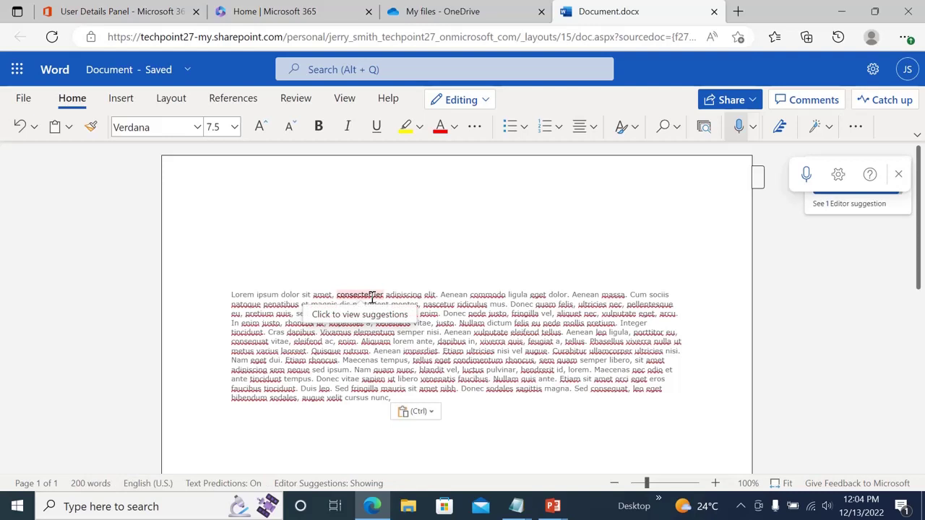
{"action": "left_click", "coordinate": [182, 76]}
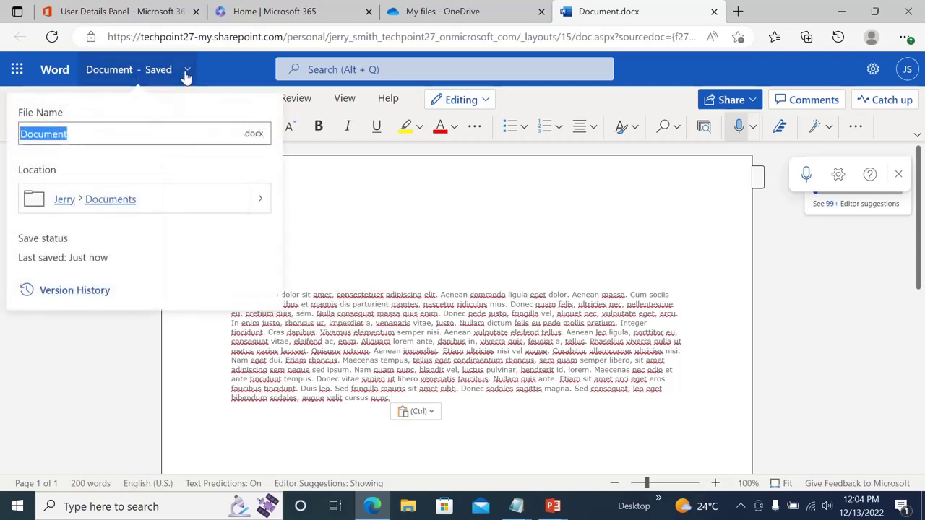
Step: Change the Word document's file name to '2017 Document'
{"action": "left_click", "coordinate": [123, 135]}
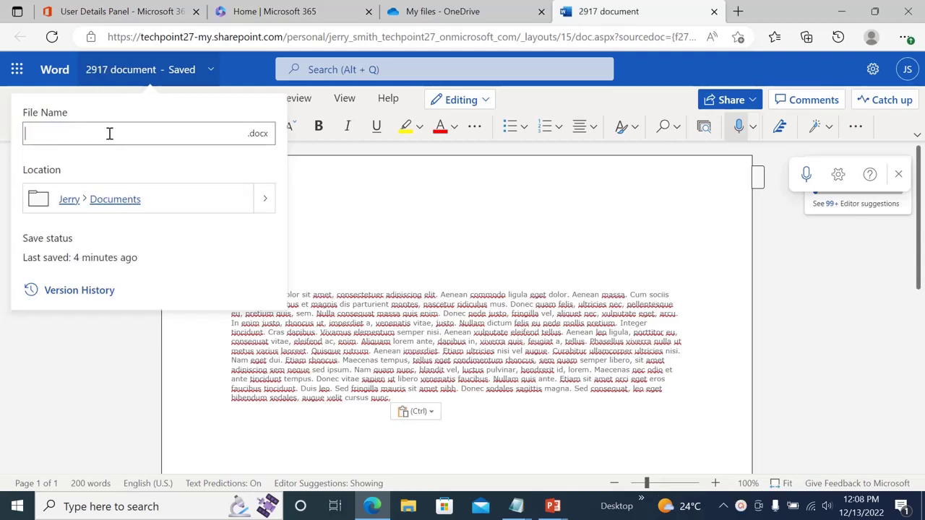
{"action": "type", "text": "2017 Document"}
{"action": "key", "text": "Return"}
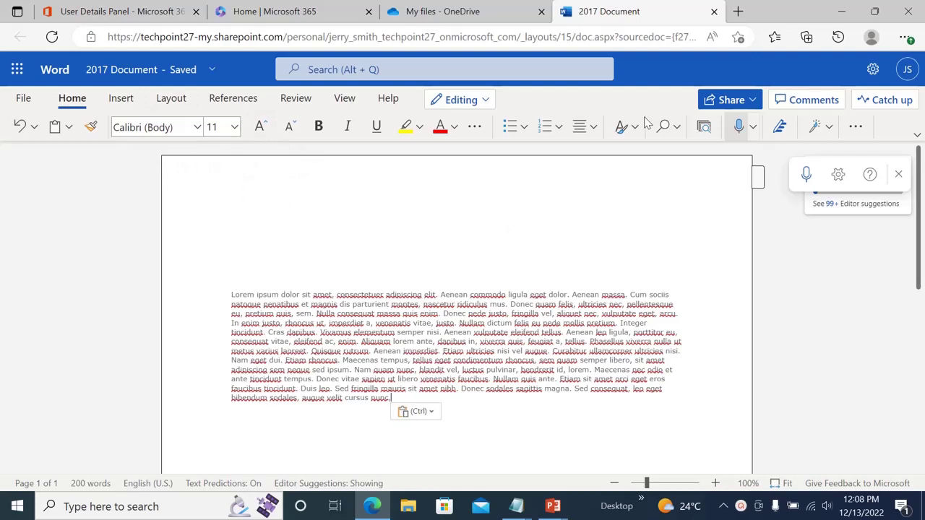
{"action": "left_click", "coordinate": [713, 12]}
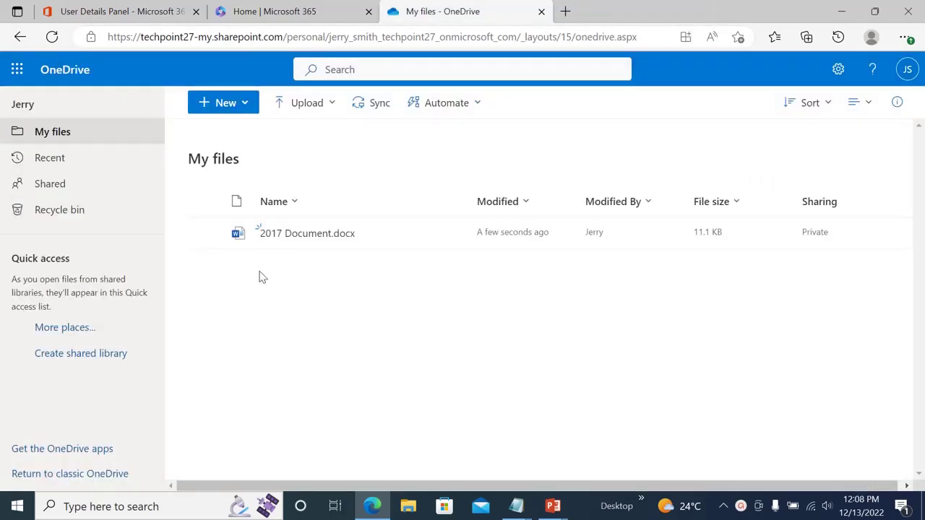
Step: Select 2017 Document.docx in OneDrive's My files list
{"action": "mouse_move", "coordinate": [336, 239]}
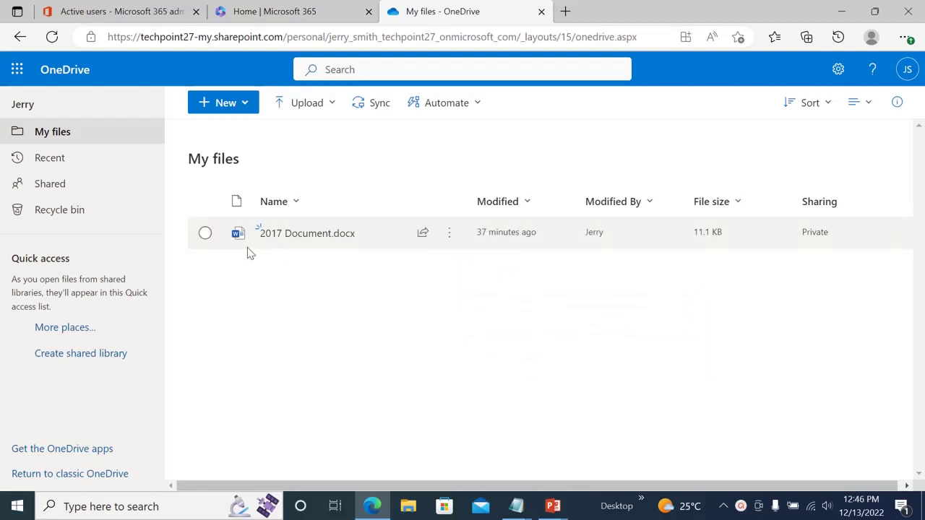
{"action": "left_click", "coordinate": [205, 233]}
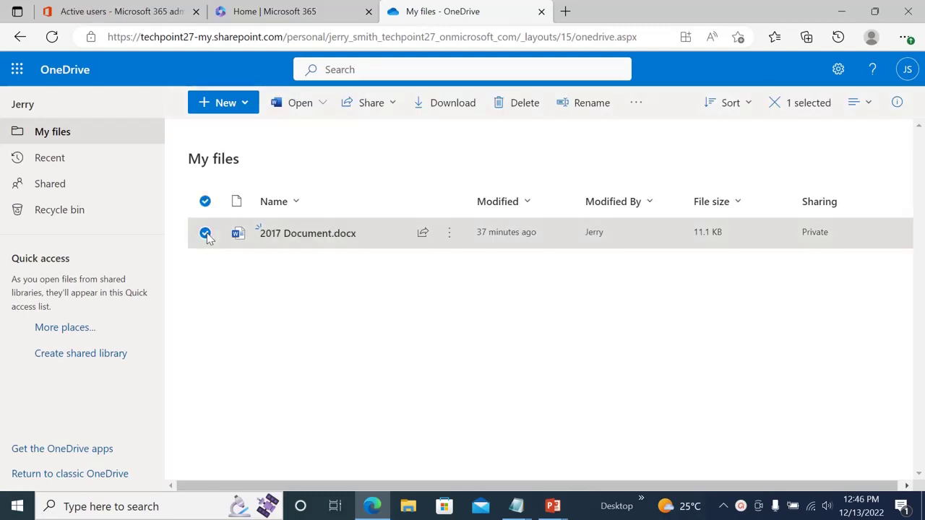
Step: Delete 2017 Document.docx and confirm sending it to the recycle bin
{"action": "left_click", "coordinate": [515, 103]}
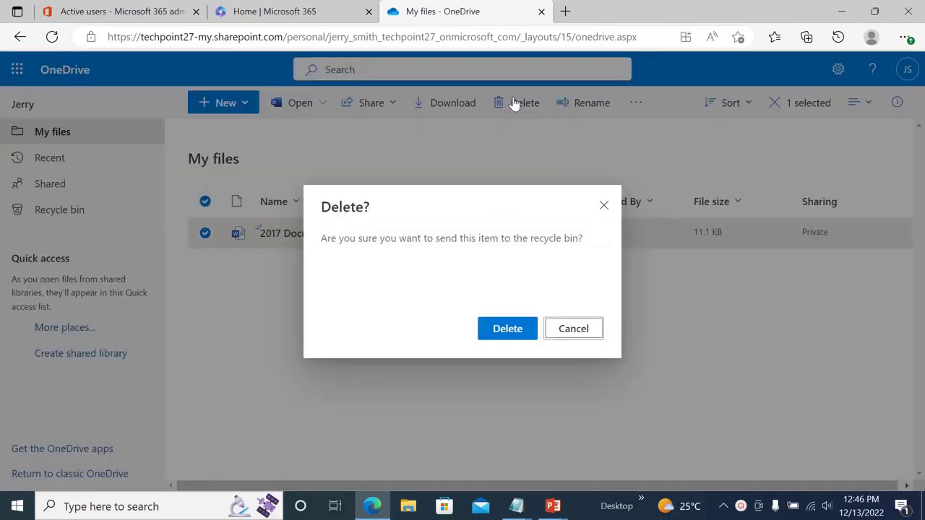
{"action": "left_click", "coordinate": [502, 331]}
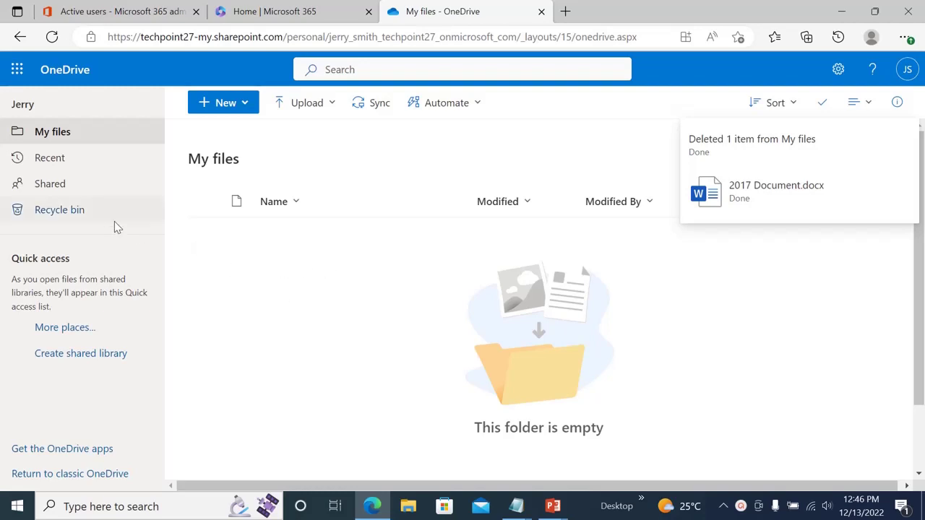
{"action": "left_click", "coordinate": [59, 213]}
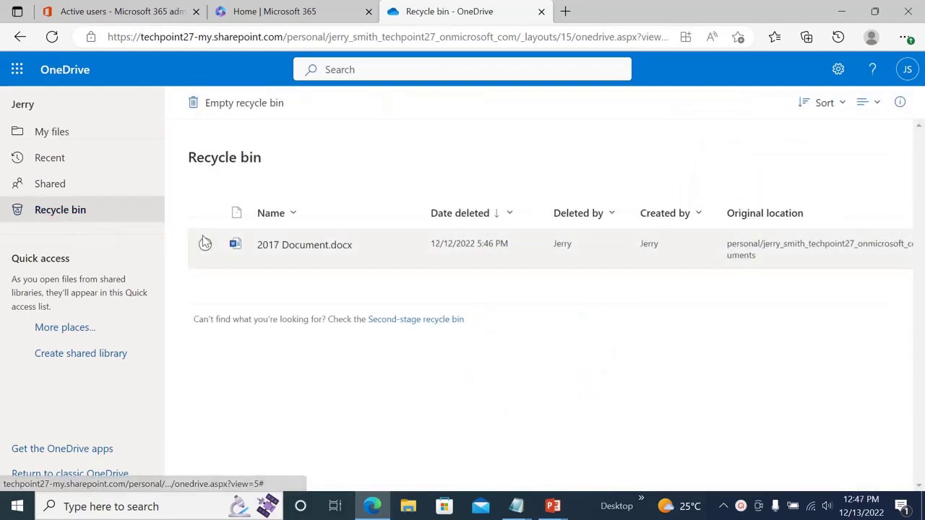
Step: Select the deleted 2017 Document.docx in the Recycle bin, then switch to the admin center tab
{"action": "left_click", "coordinate": [205, 244]}
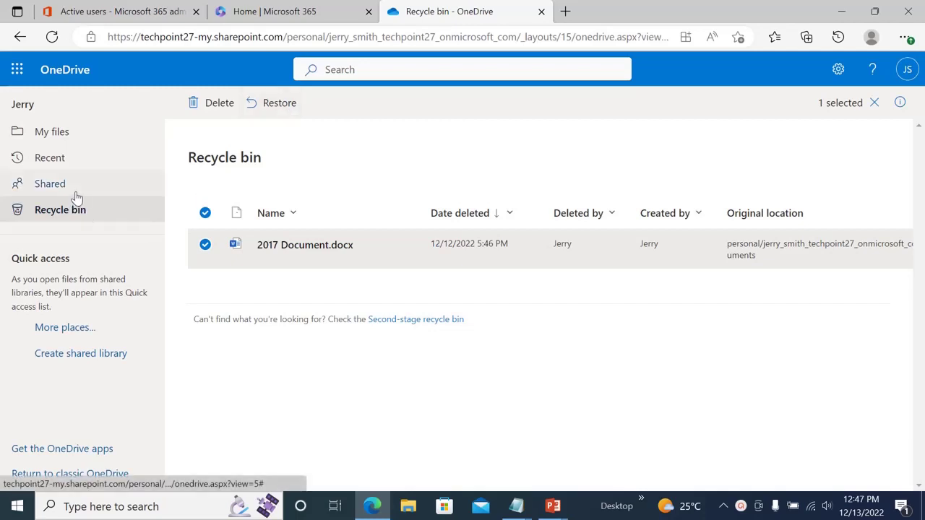
{"action": "left_click", "coordinate": [112, 9]}
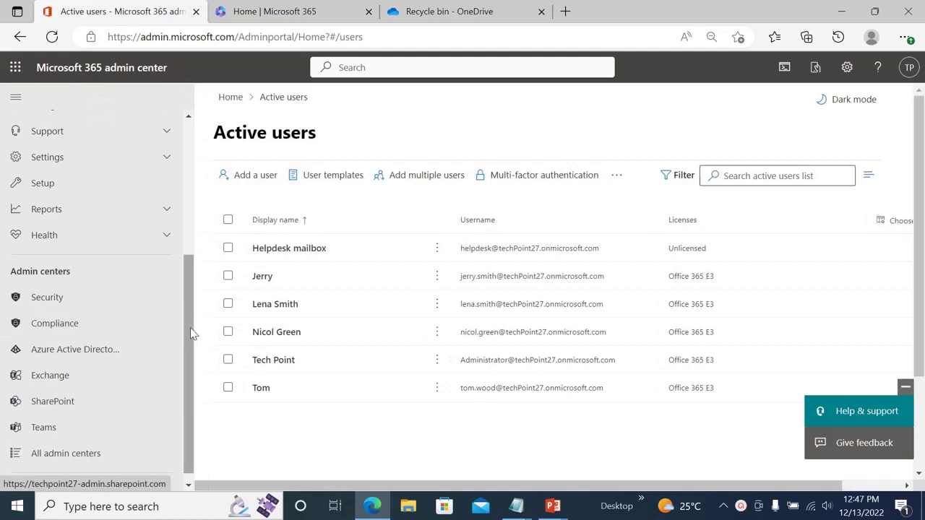
Step: From the user's OneDrive tab in Active users, create a link to their files and open it
{"action": "left_click_drag", "start_coordinate": [193, 331], "coordinate": [184, 153]}
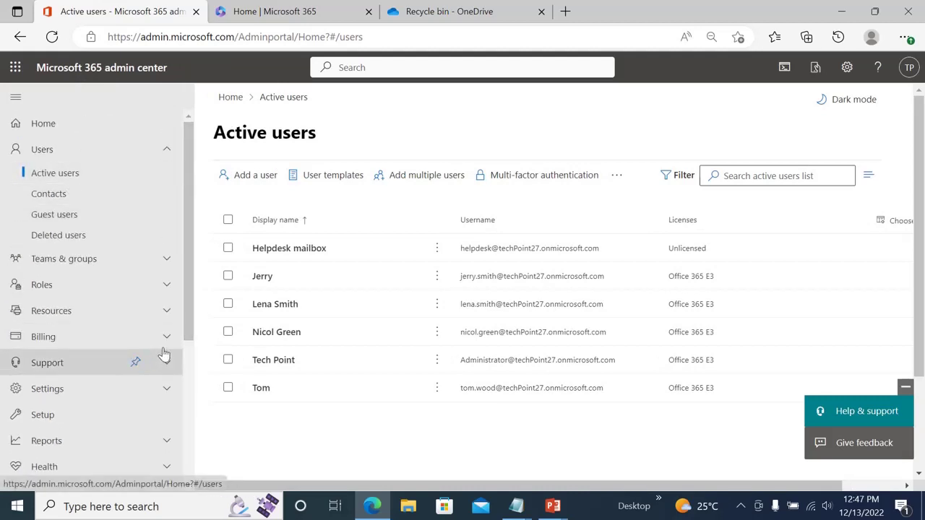
{"action": "left_click", "coordinate": [269, 277]}
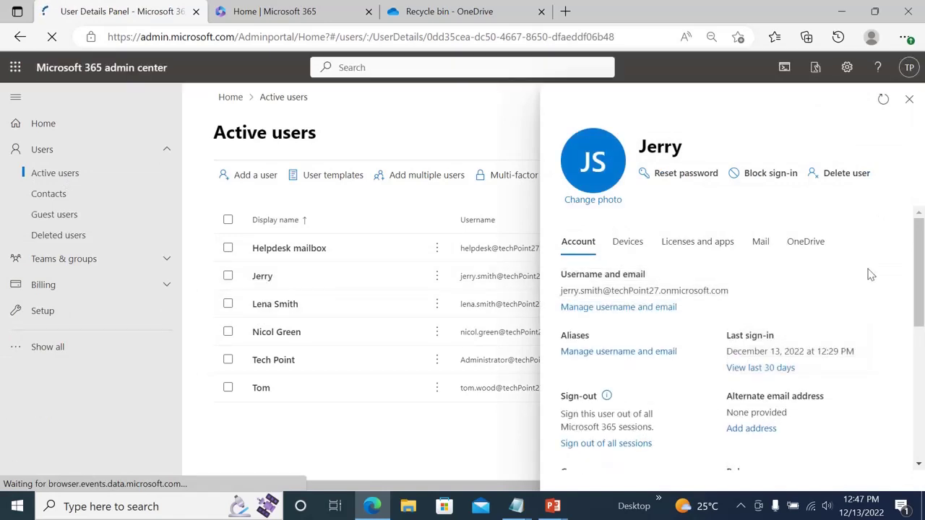
{"action": "left_click", "coordinate": [804, 246]}
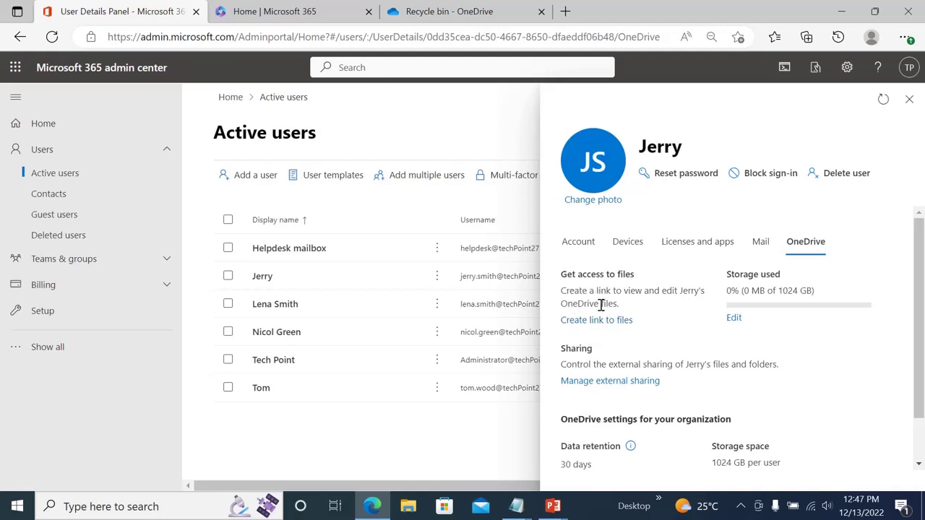
{"action": "left_click", "coordinate": [596, 320]}
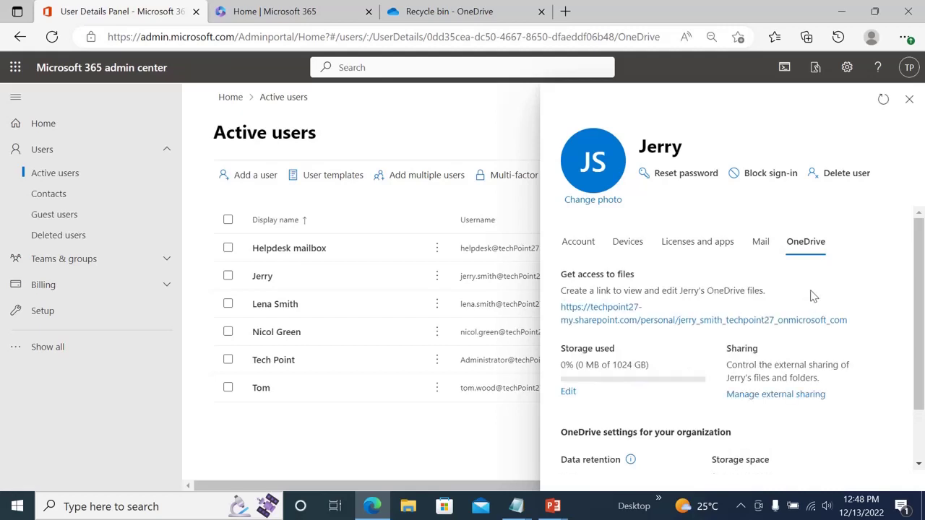
{"action": "left_click", "coordinate": [579, 320]}
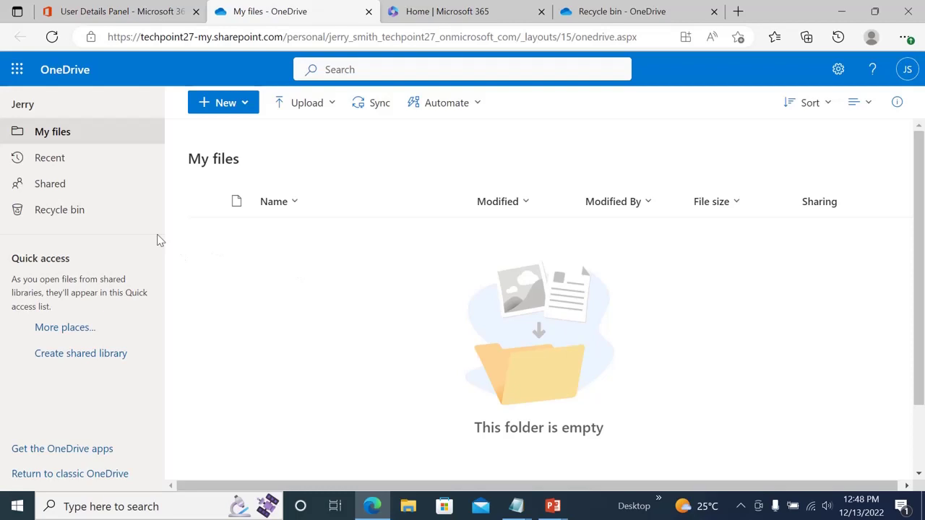
Step: Restore 2017 Document.docx from the OneDrive recycle bin, then view My files in the other tab
{"action": "left_click", "coordinate": [63, 211]}
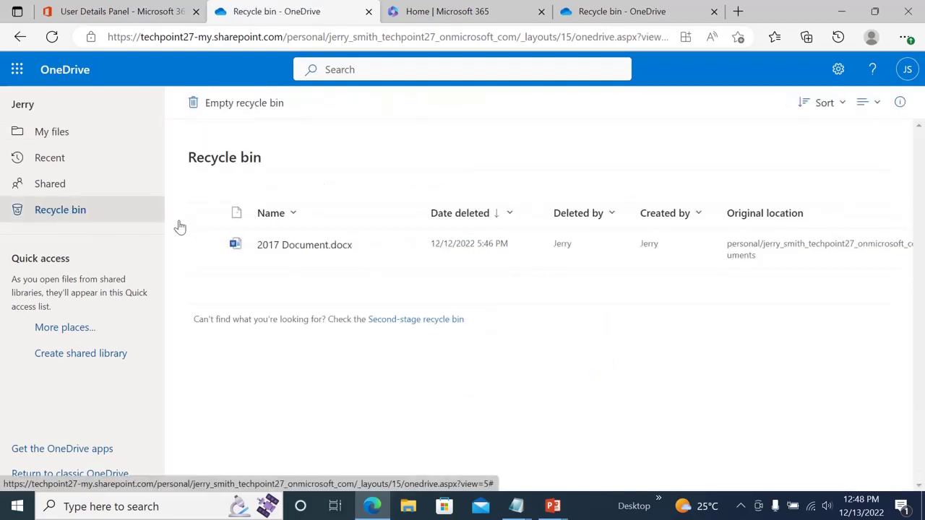
{"action": "left_click", "coordinate": [205, 244]}
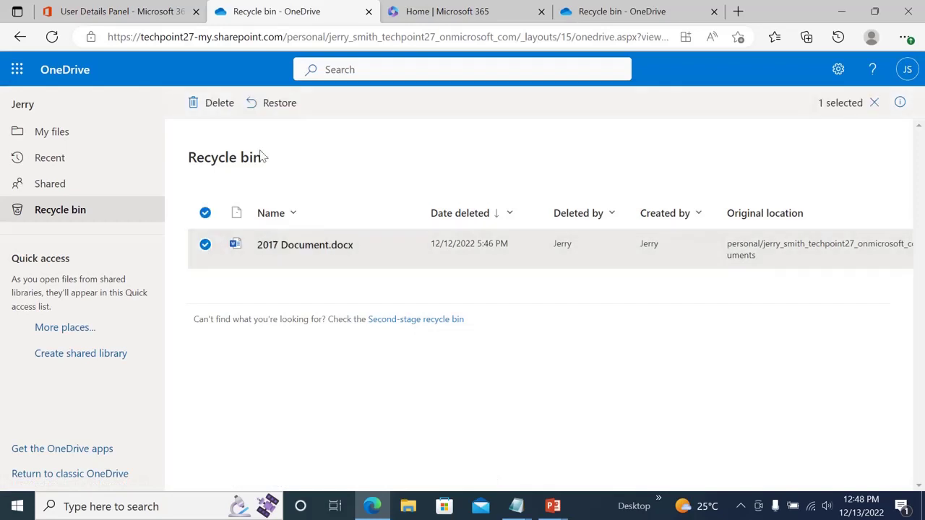
{"action": "left_click", "coordinate": [278, 103]}
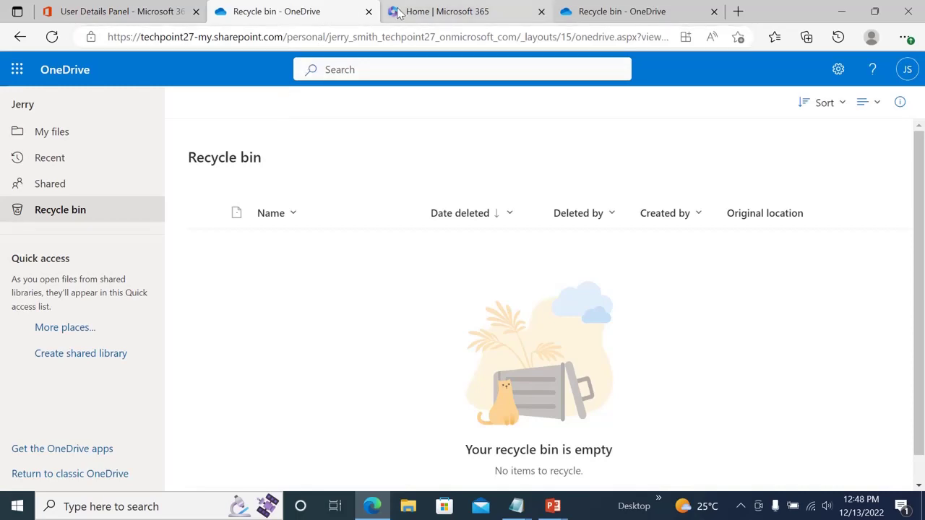
{"action": "left_click", "coordinate": [620, 9]}
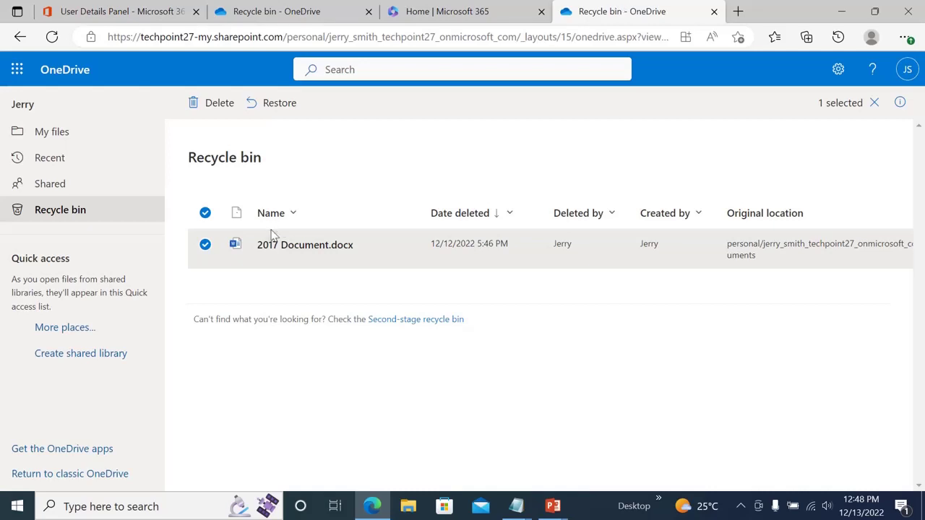
{"action": "left_click", "coordinate": [58, 137]}
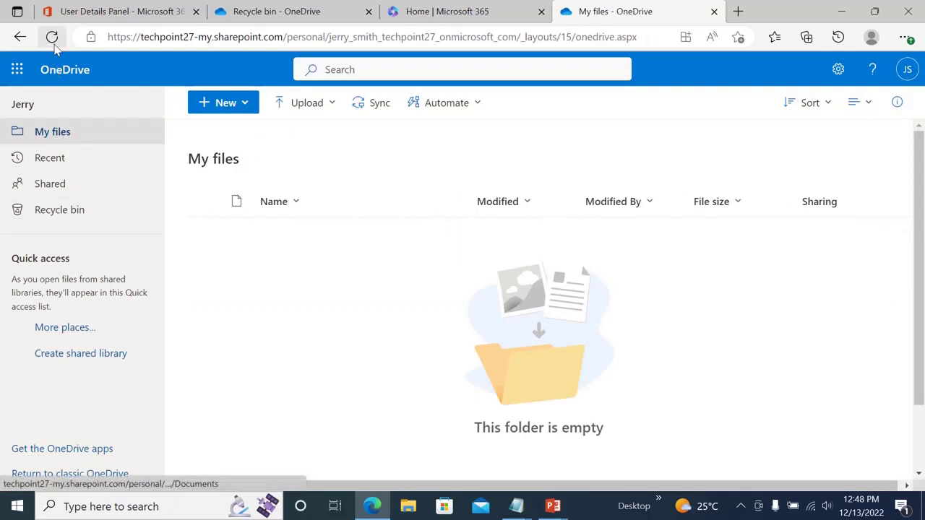
Step: Refresh OneDrive to confirm 2017 Document.docx is back in My files
{"action": "left_click", "coordinate": [54, 43]}
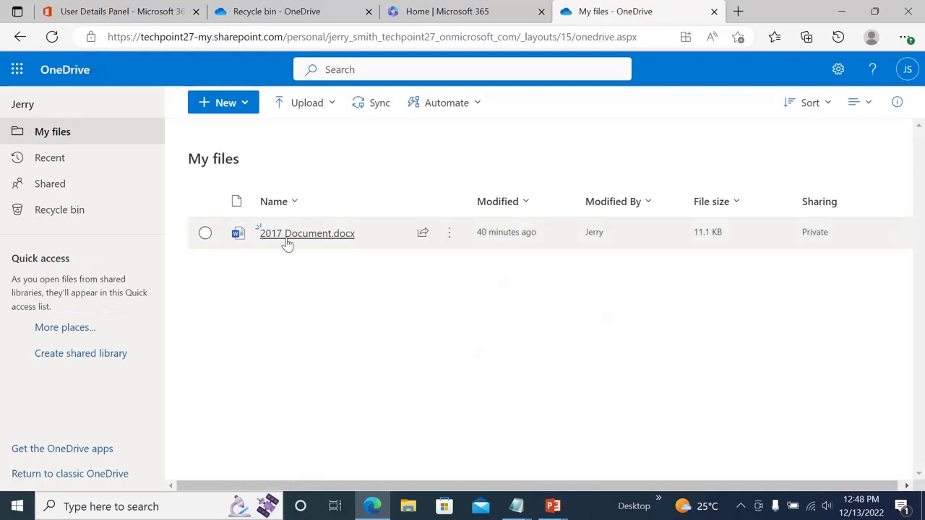
{"action": "left_click_drag", "start_coordinate": [286, 244], "coordinate": [215, 237]}
{"action": "mouse_move", "coordinate": [309, 237]}
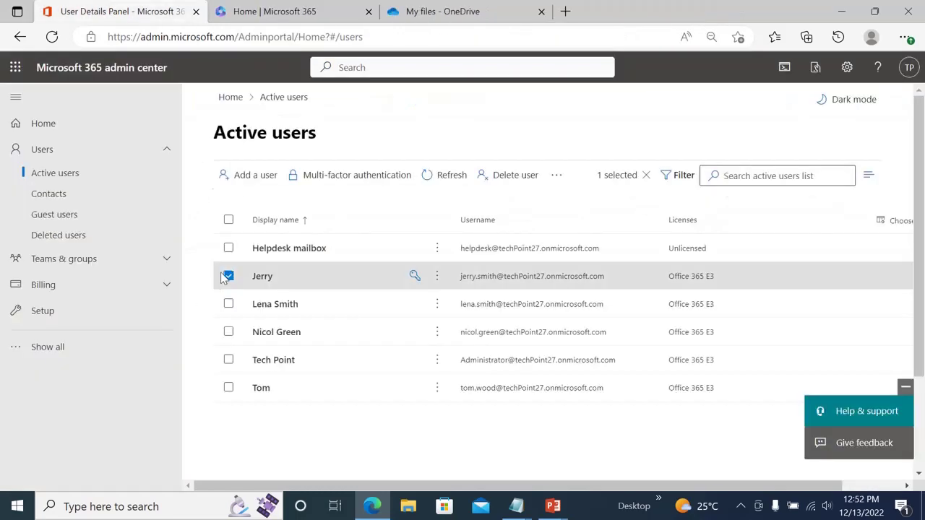
Step: Open the user's OneDrive in a new tab via a files access link, then close the user's details panel
{"action": "left_click", "coordinate": [258, 276]}
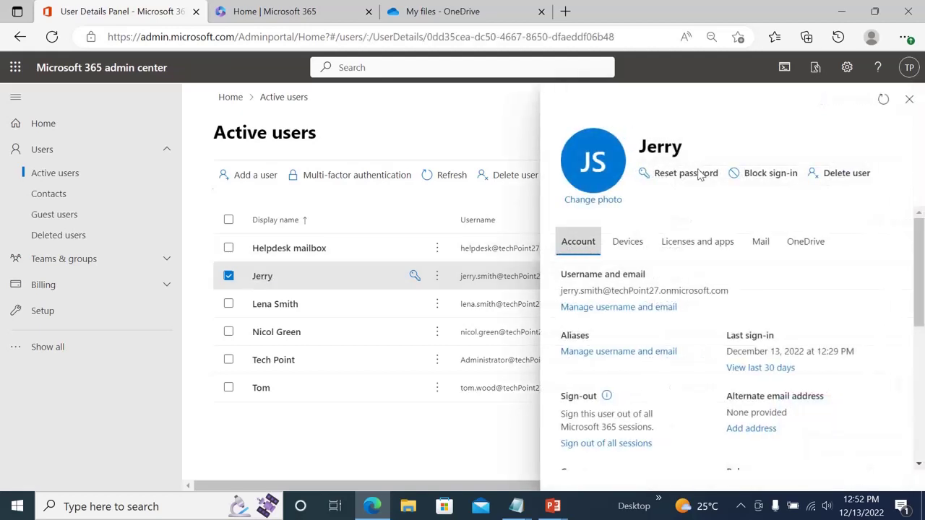
{"action": "left_click", "coordinate": [799, 245]}
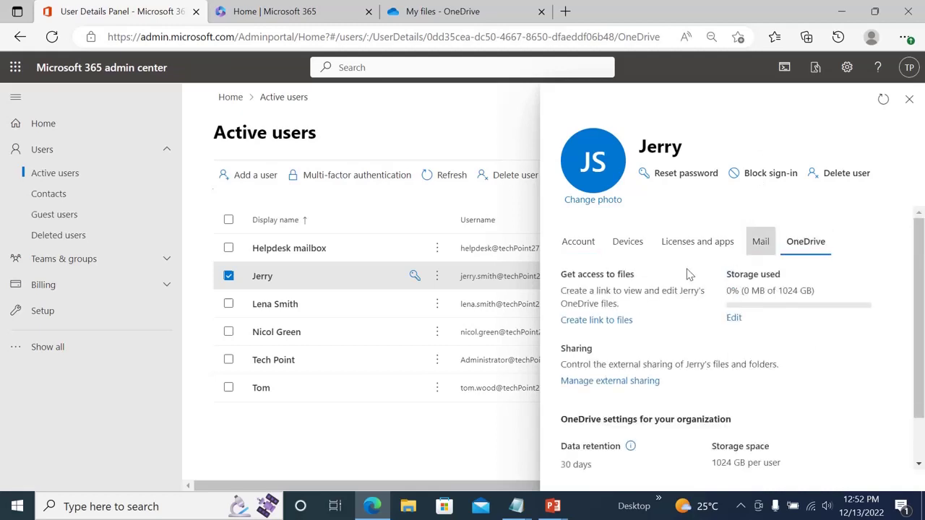
{"action": "left_click", "coordinate": [585, 321]}
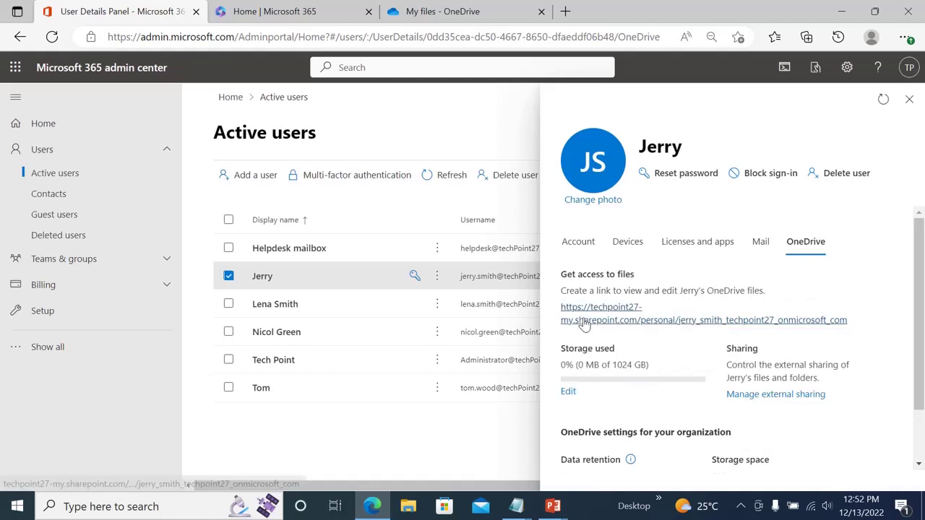
{"action": "left_click", "coordinate": [595, 316]}
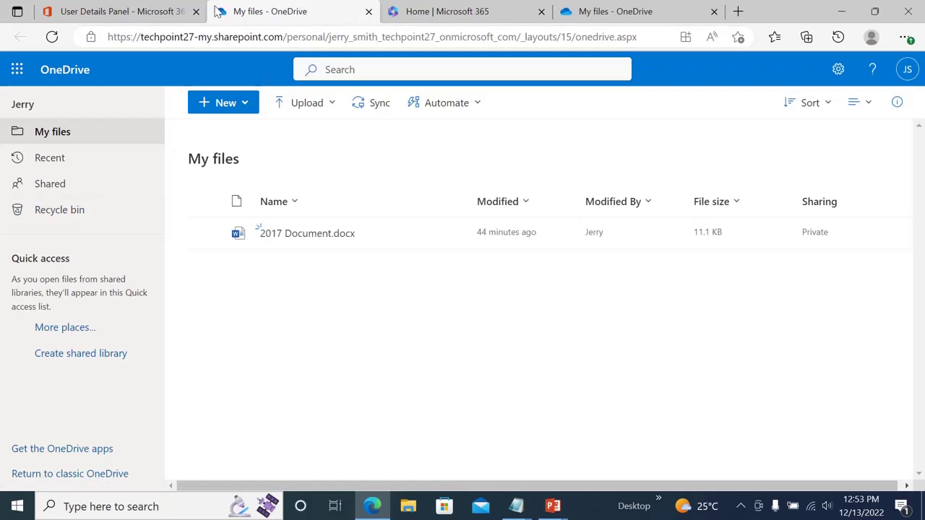
{"action": "left_click", "coordinate": [152, 10]}
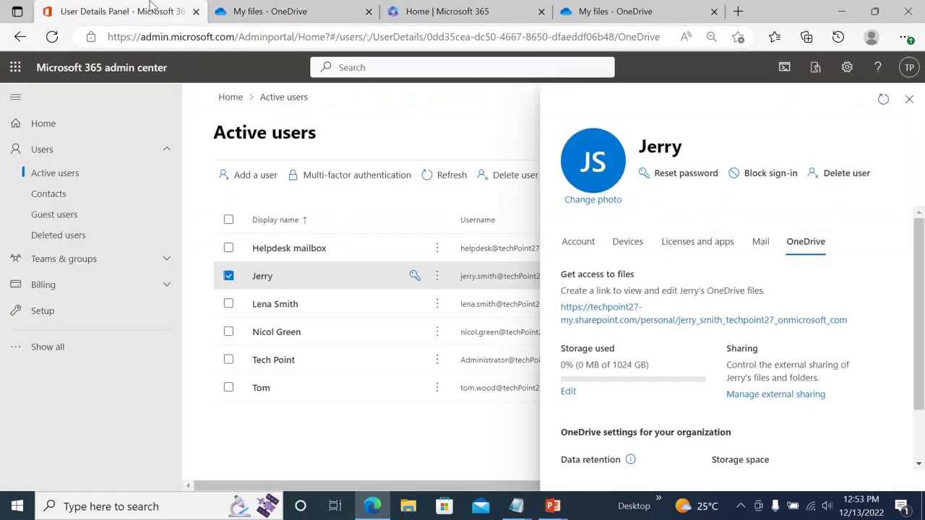
{"action": "left_click", "coordinate": [908, 99]}
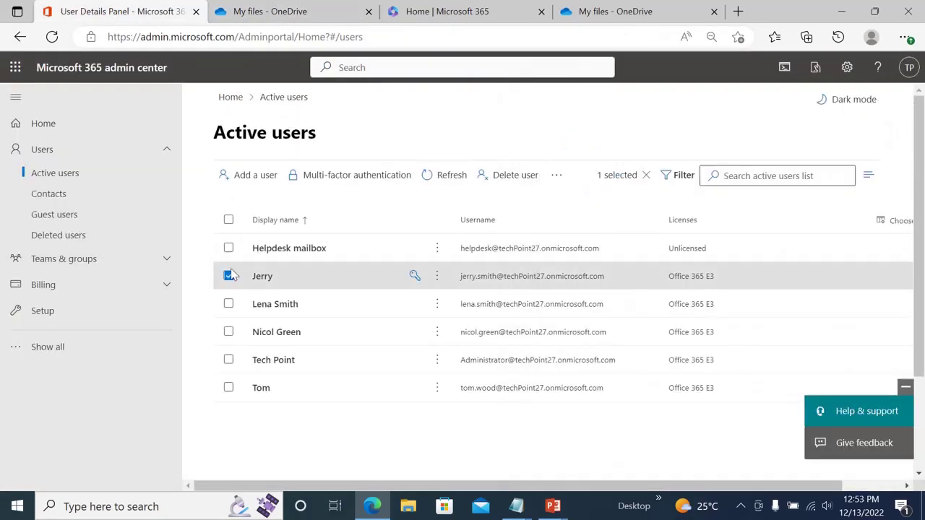
Step: Open the SharePoint admin center from Admin centers, signing in with the administrator account
{"action": "left_click", "coordinate": [29, 348]}
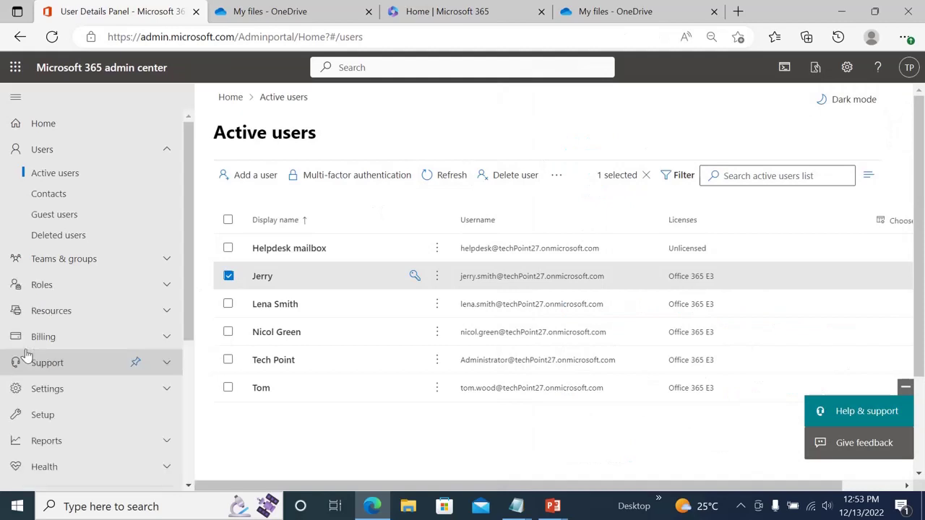
{"action": "left_click_drag", "start_coordinate": [190, 268], "coordinate": [195, 390]}
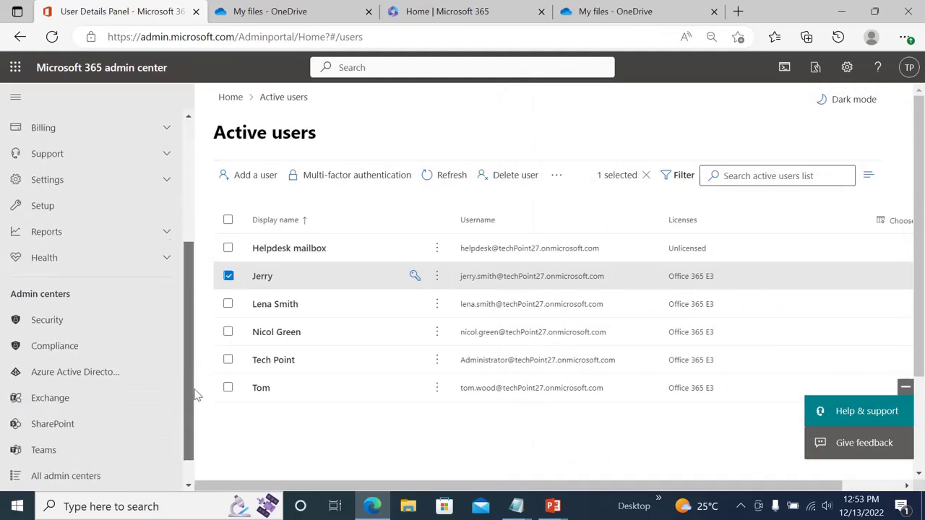
{"action": "left_click", "coordinate": [40, 421]}
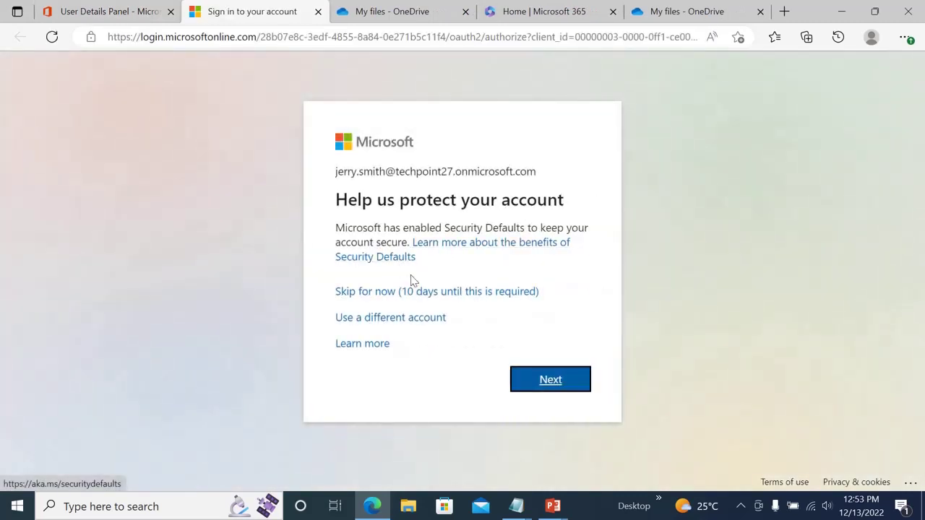
{"action": "left_click", "coordinate": [423, 292]}
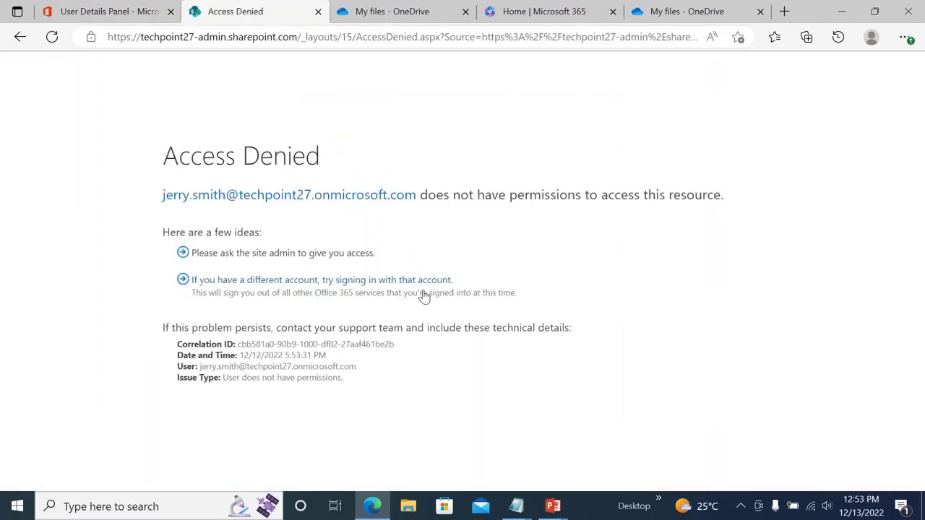
{"action": "left_click", "coordinate": [325, 281]}
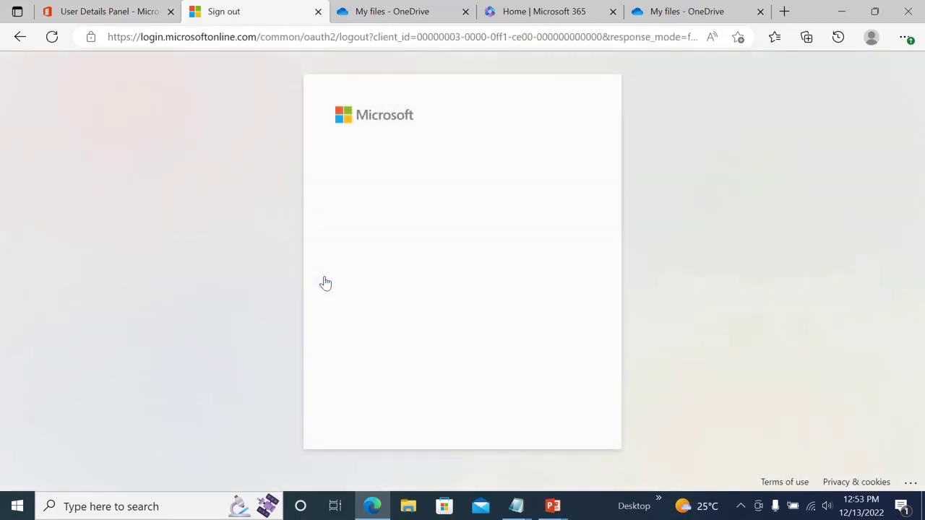
{"action": "left_click", "coordinate": [430, 279]}
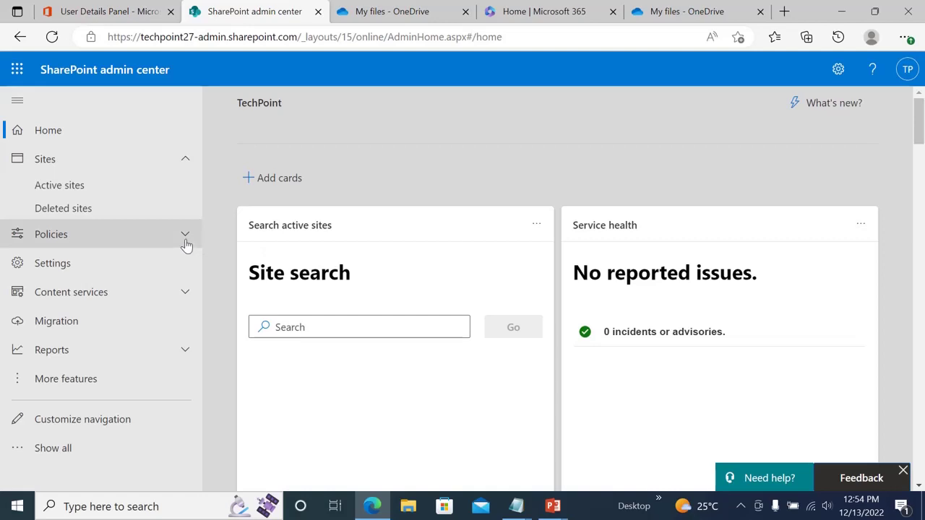
Step: Search the SharePoint User profiles page for the user's name
{"action": "left_click", "coordinate": [40, 380]}
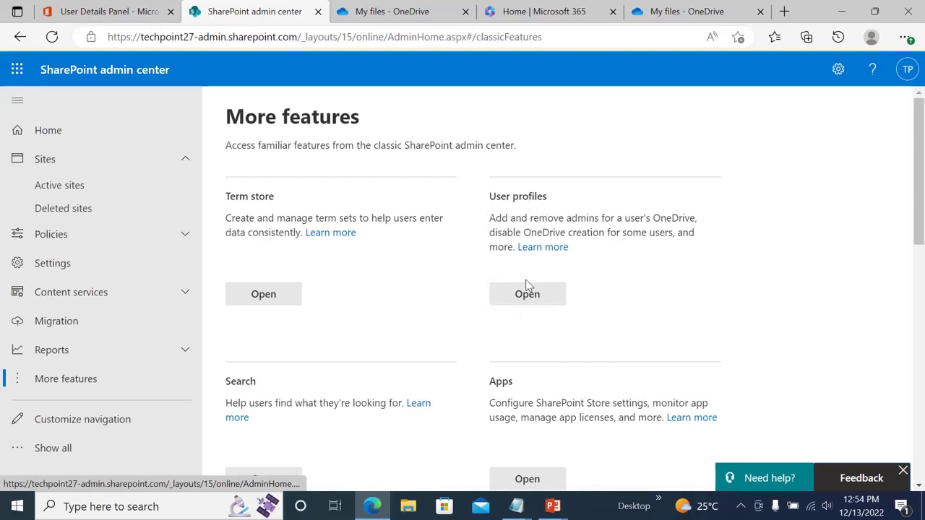
{"action": "left_click", "coordinate": [525, 298]}
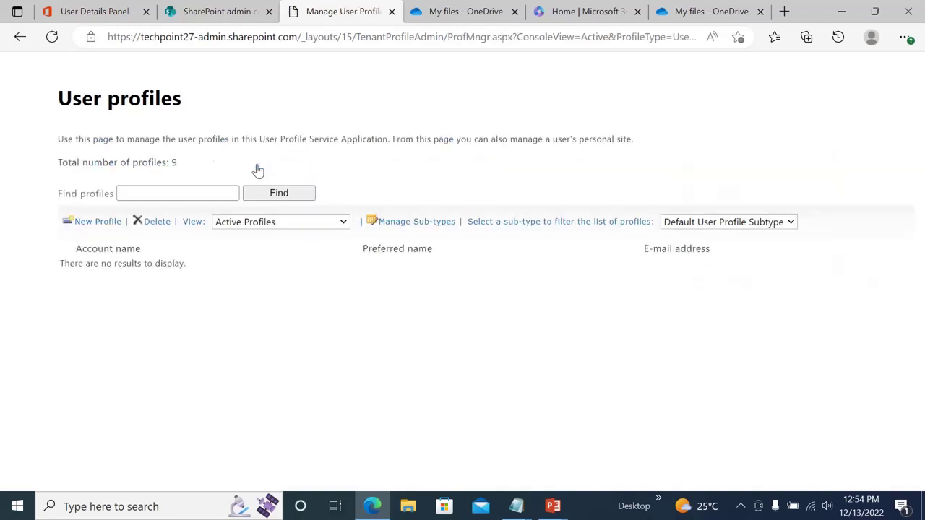
{"action": "left_click", "coordinate": [207, 194]}
{"action": "type", "text": "jerry"}
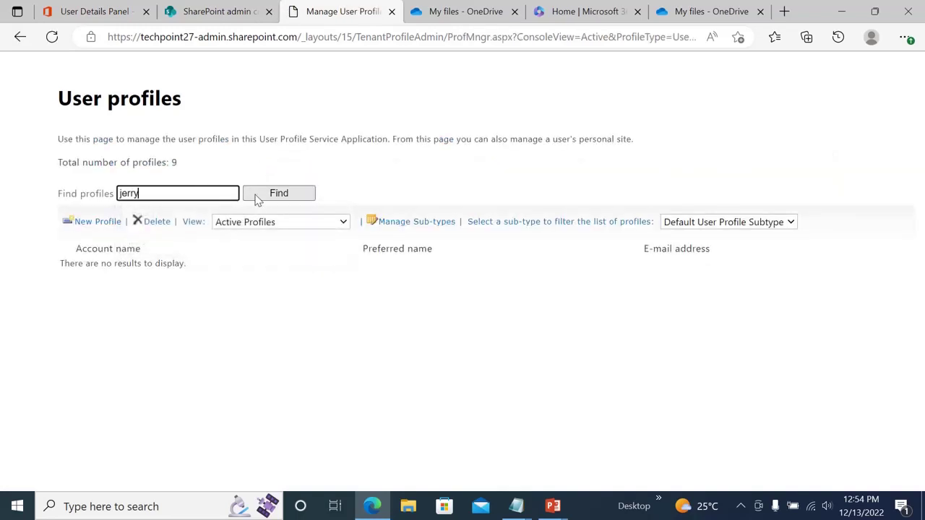
{"action": "left_click", "coordinate": [265, 195]}
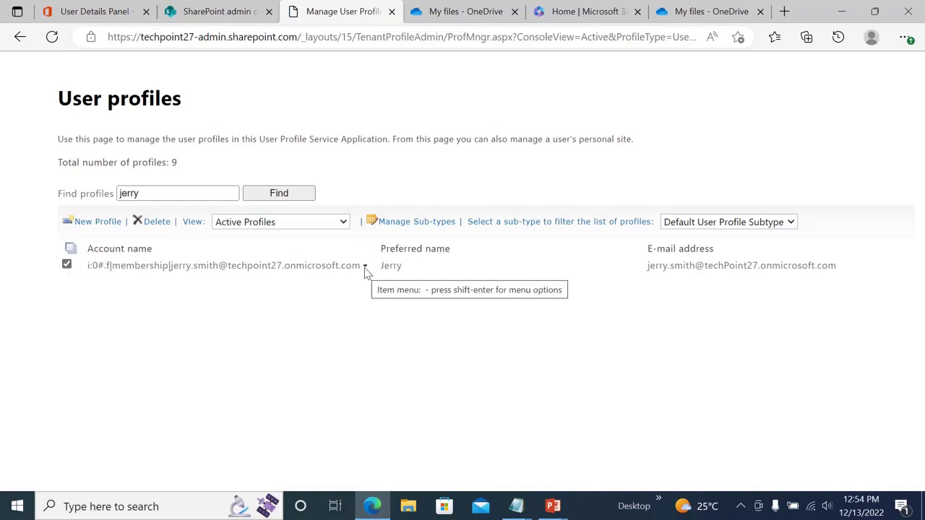
Step: Open the found user's OneDrive through Manage Personal Site, staying signed in
{"action": "left_click", "coordinate": [365, 271]}
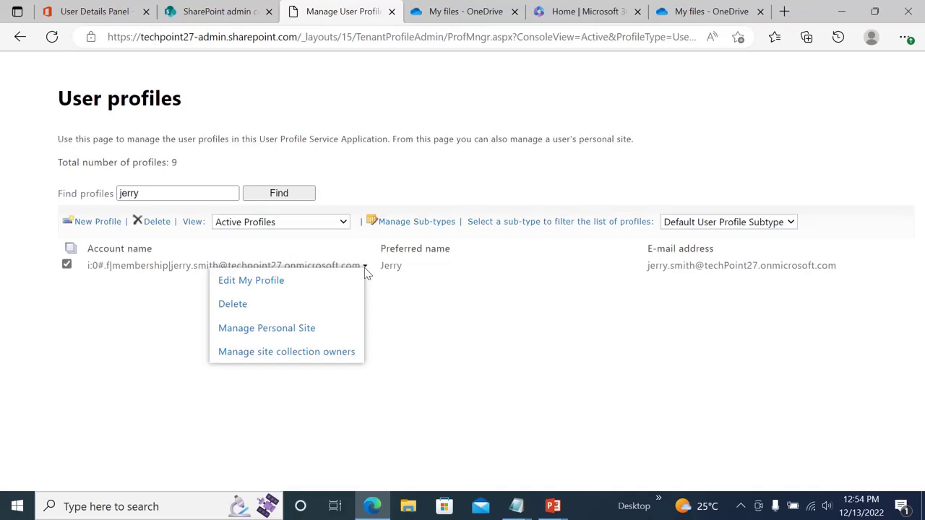
{"action": "left_click", "coordinate": [289, 329]}
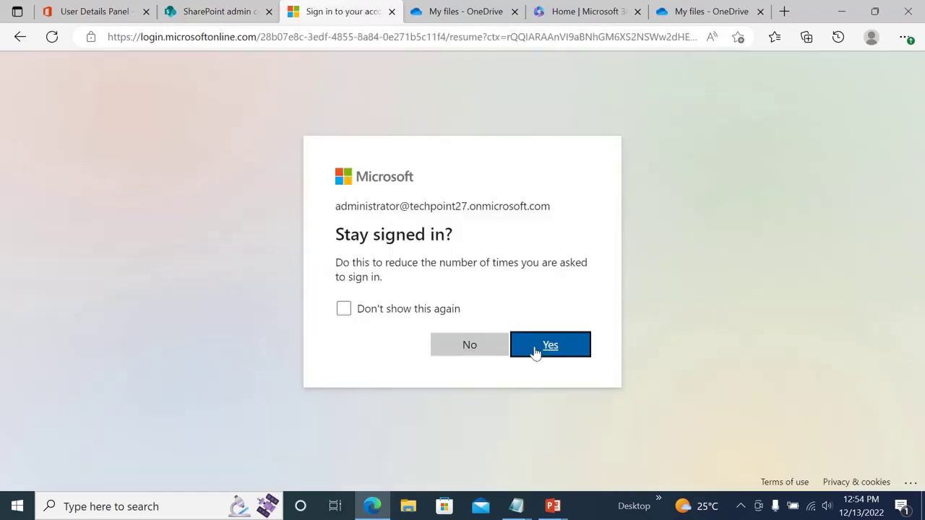
{"action": "left_click", "coordinate": [534, 352]}
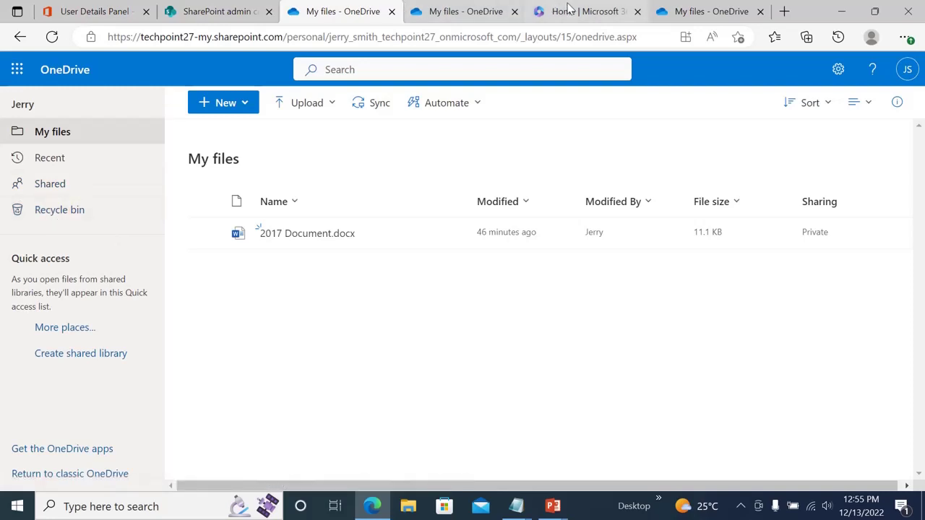
Step: Permanently delete 2017 Document.docx from the OneDrive recycle bin
{"action": "left_click", "coordinate": [680, 8]}
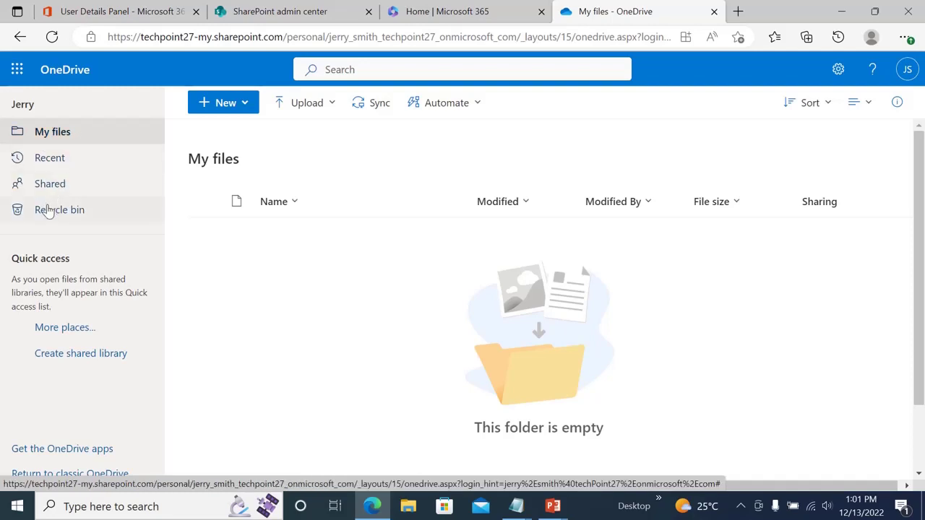
{"action": "left_click", "coordinate": [47, 211]}
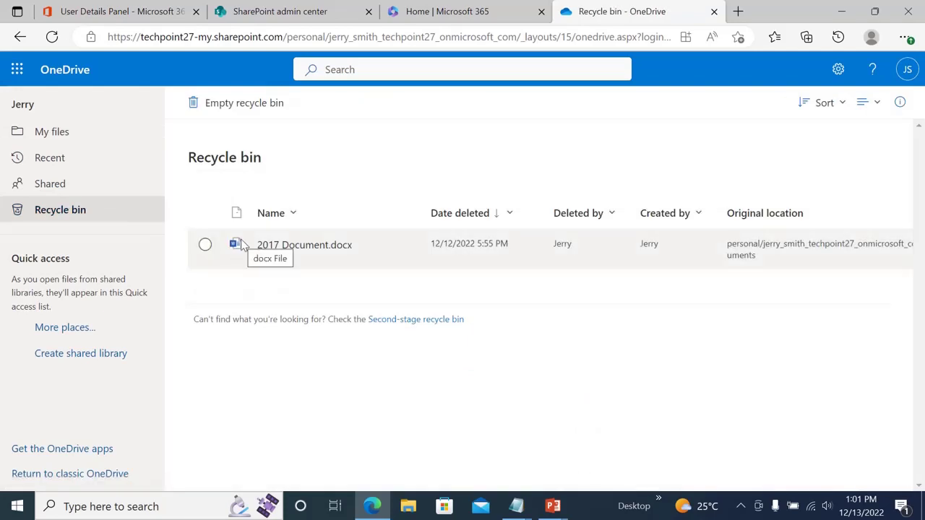
{"action": "left_click", "coordinate": [205, 245]}
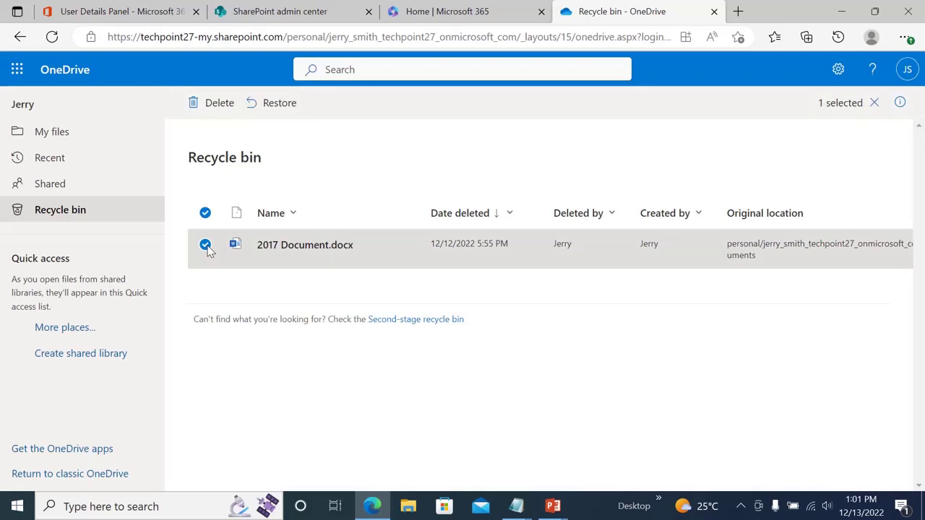
{"action": "left_click", "coordinate": [205, 105]}
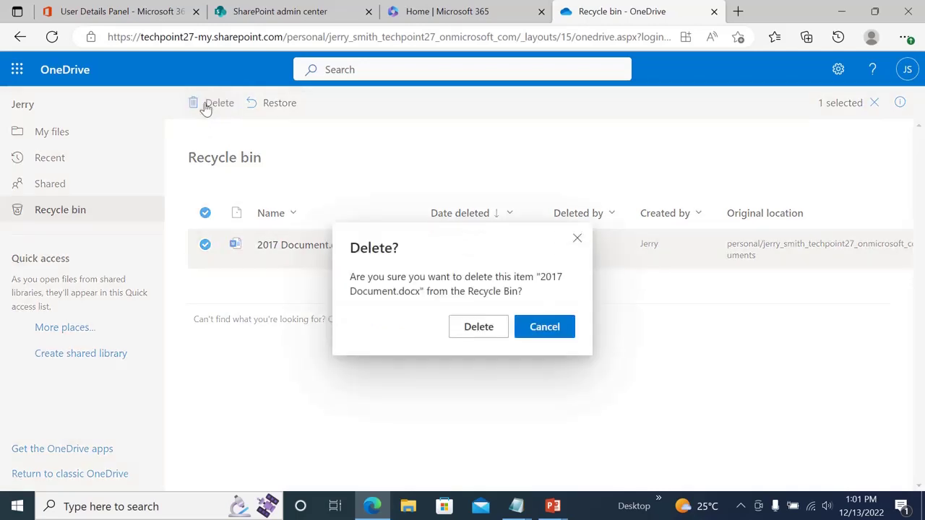
{"action": "left_click", "coordinate": [478, 326]}
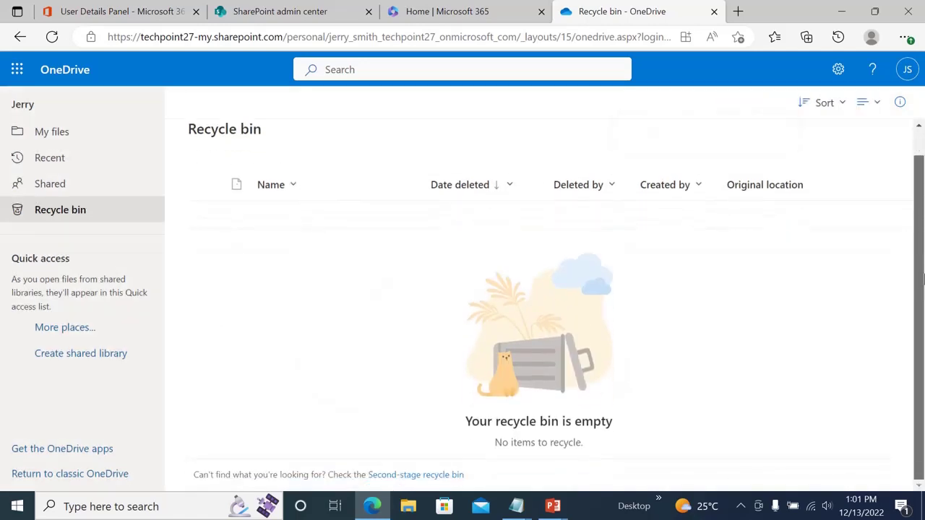
Step: Go back to the admin center's Active users tab
{"action": "scroll", "coordinate": [914, 183], "scroll_direction": "down", "scroll_amount": 1}
{"action": "scroll", "coordinate": [913, 182], "scroll_direction": "up", "scroll_amount": 1}
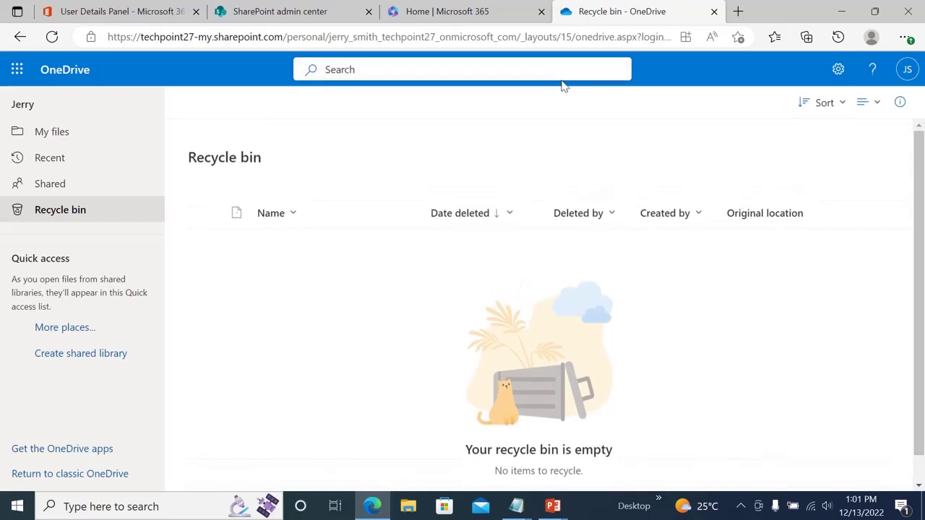
{"action": "left_click", "coordinate": [143, 9]}
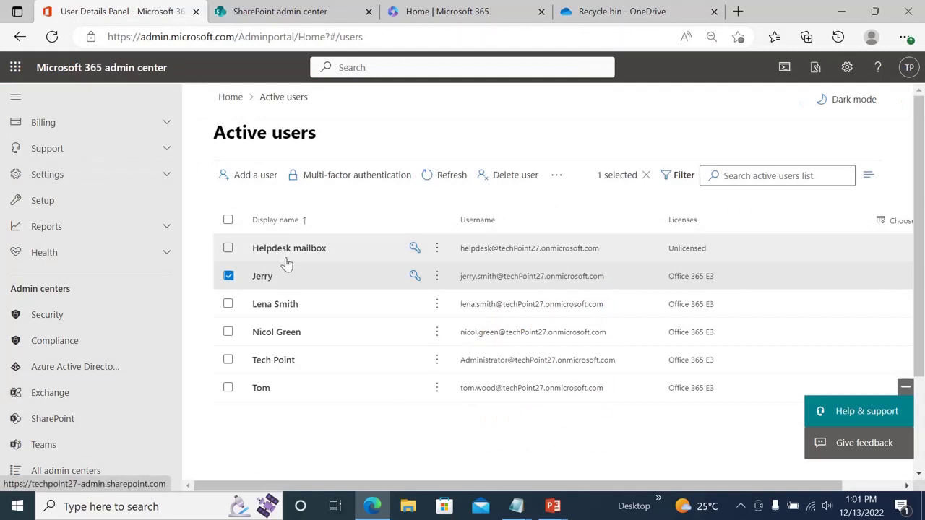
Step: Generate a OneDrive files access link in the user's details panel and open it in a new tab
{"action": "left_click", "coordinate": [263, 277]}
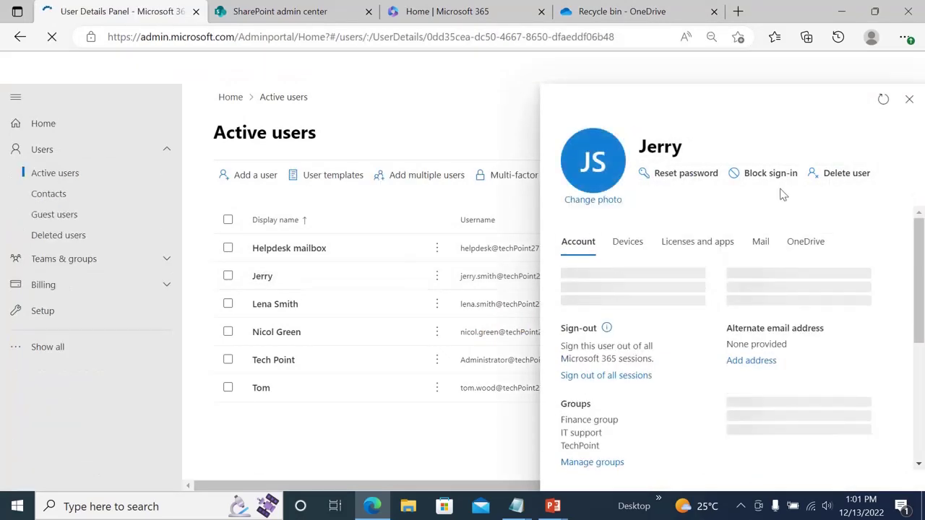
{"action": "left_click", "coordinate": [803, 243]}
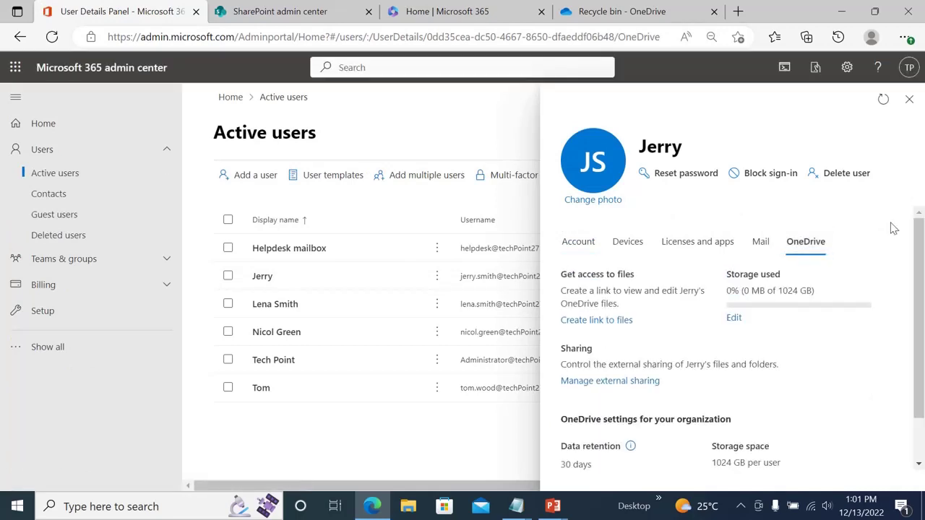
{"action": "left_click", "coordinate": [614, 320]}
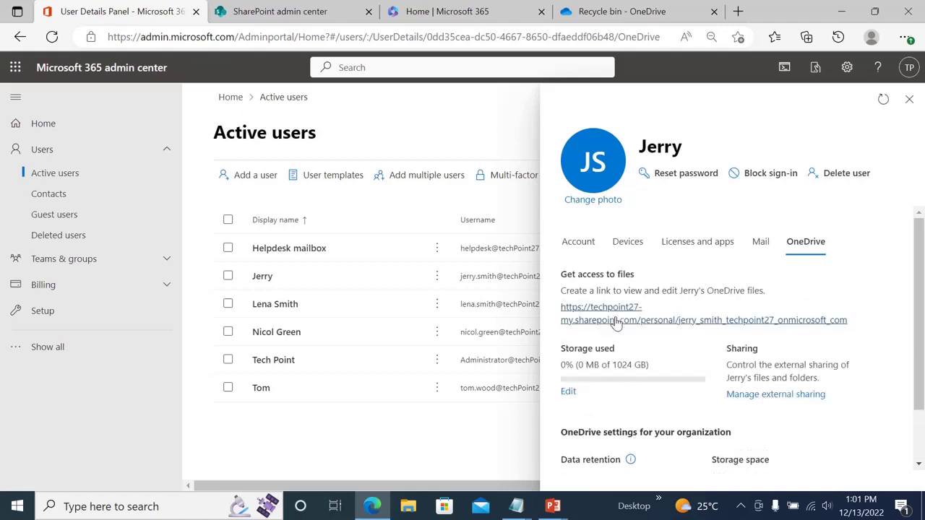
{"action": "left_click", "coordinate": [606, 320]}
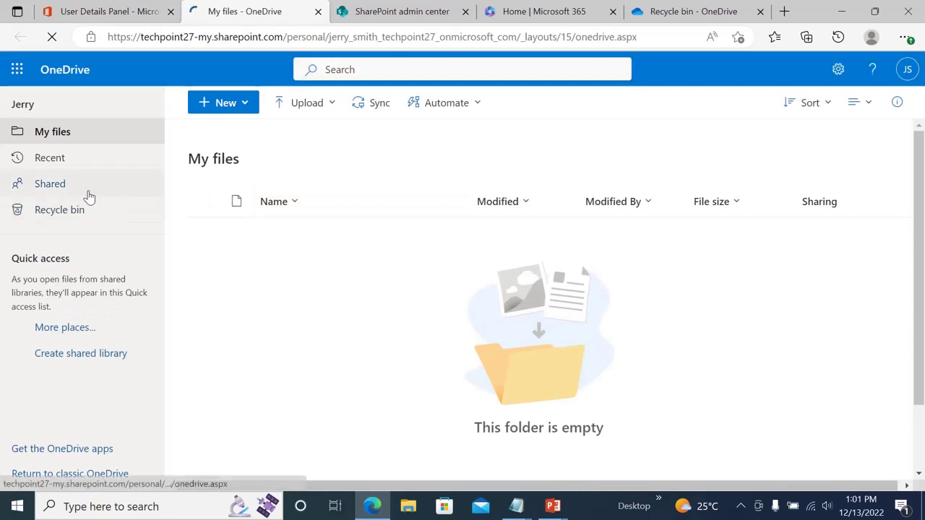
Step: Open the OneDrive second-stage recycle bin
{"action": "left_click", "coordinate": [63, 212]}
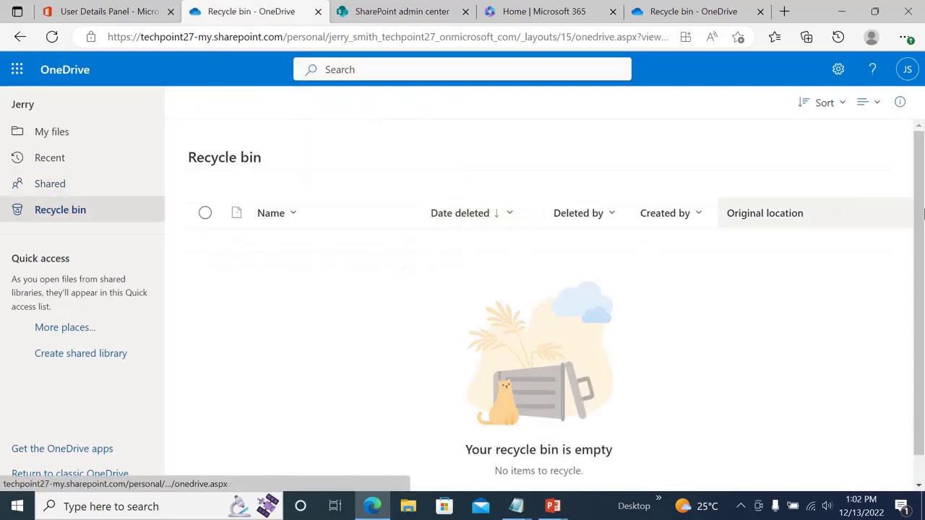
{"action": "left_click_drag", "start_coordinate": [922, 233], "coordinate": [921, 281]}
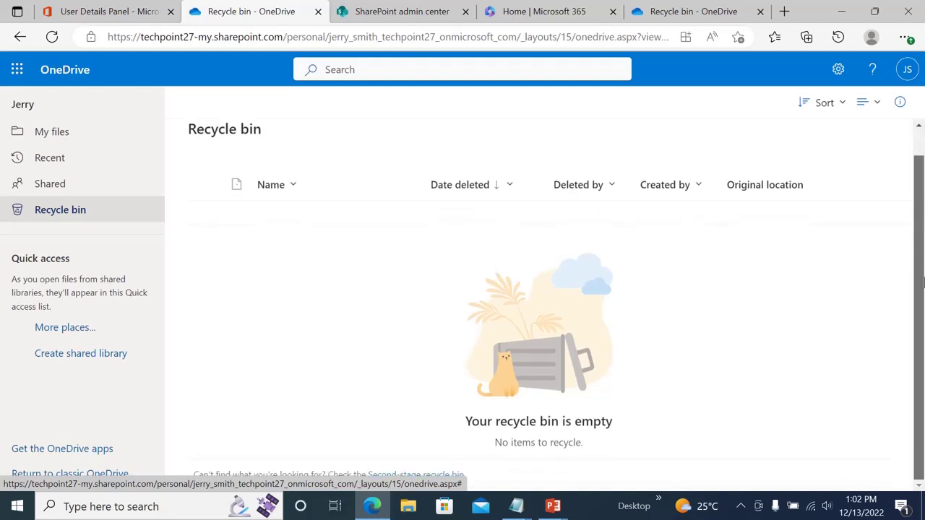
{"action": "scroll", "coordinate": [921, 262], "scroll_direction": "up", "scroll_amount": 1}
{"action": "scroll", "coordinate": [921, 274], "scroll_direction": "down", "scroll_amount": 1}
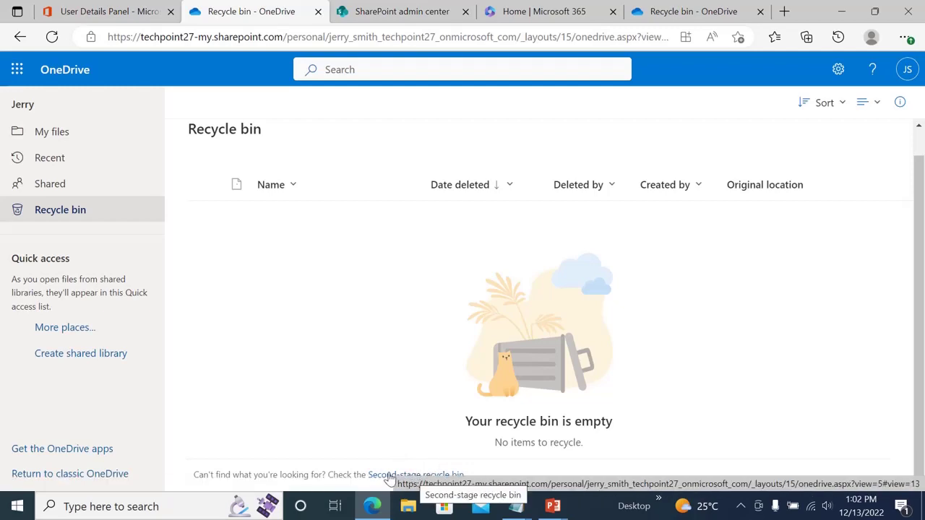
{"action": "left_click", "coordinate": [390, 478]}
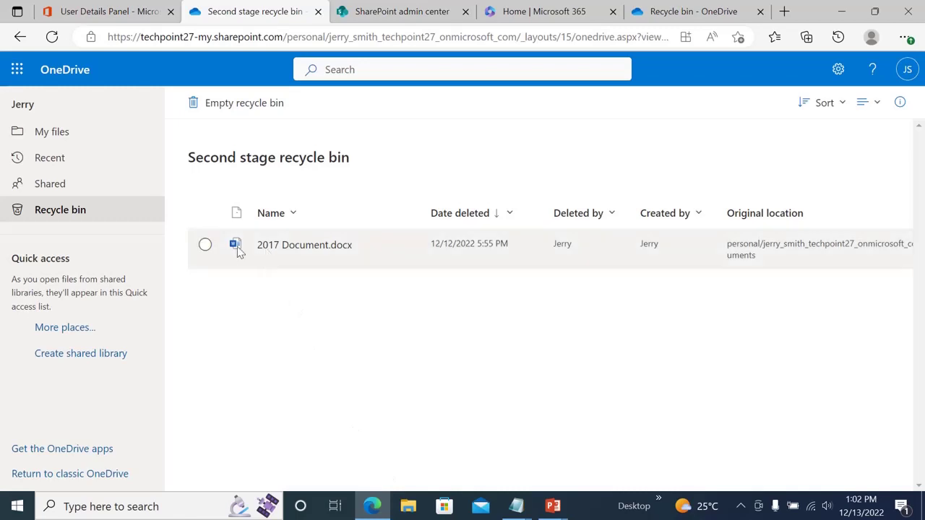
Step: Restore 2017 Document.docx from the second-stage bin and check My files
{"action": "left_click", "coordinate": [205, 245]}
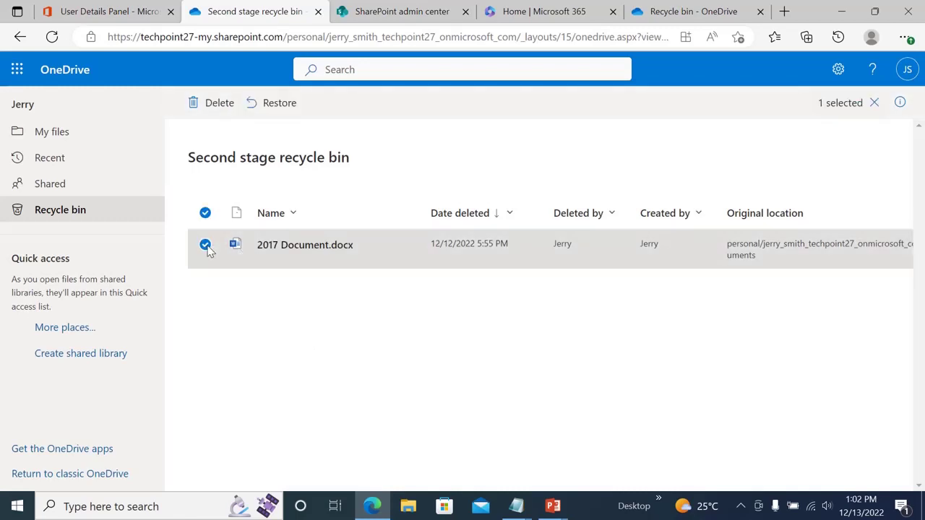
{"action": "left_click", "coordinate": [276, 110]}
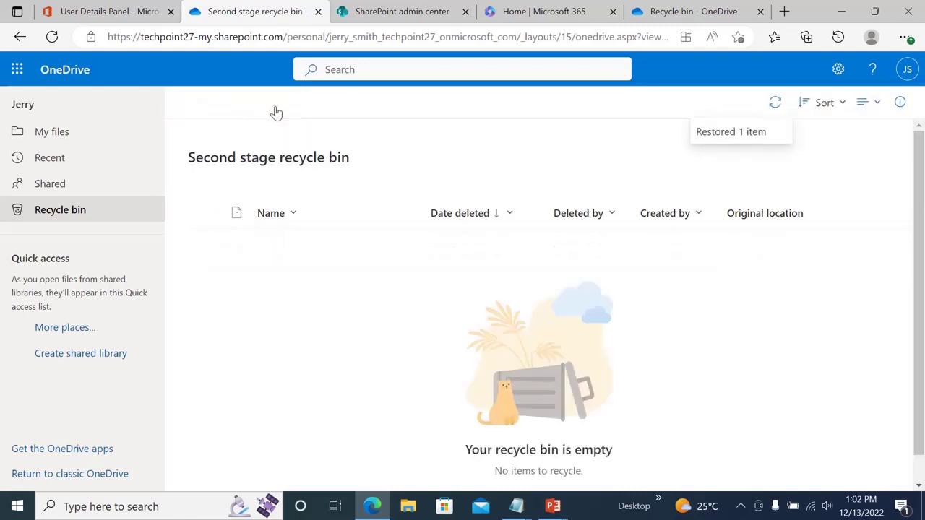
{"action": "left_click", "coordinate": [55, 134]}
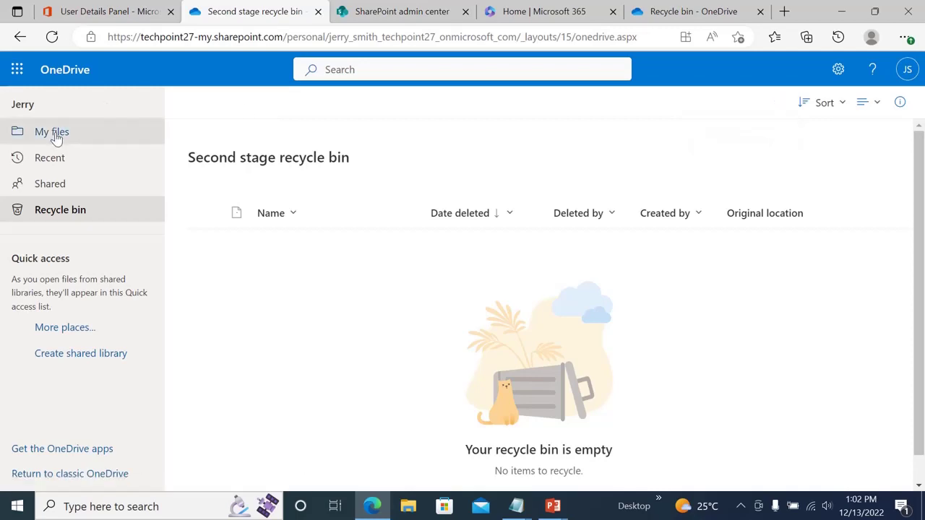